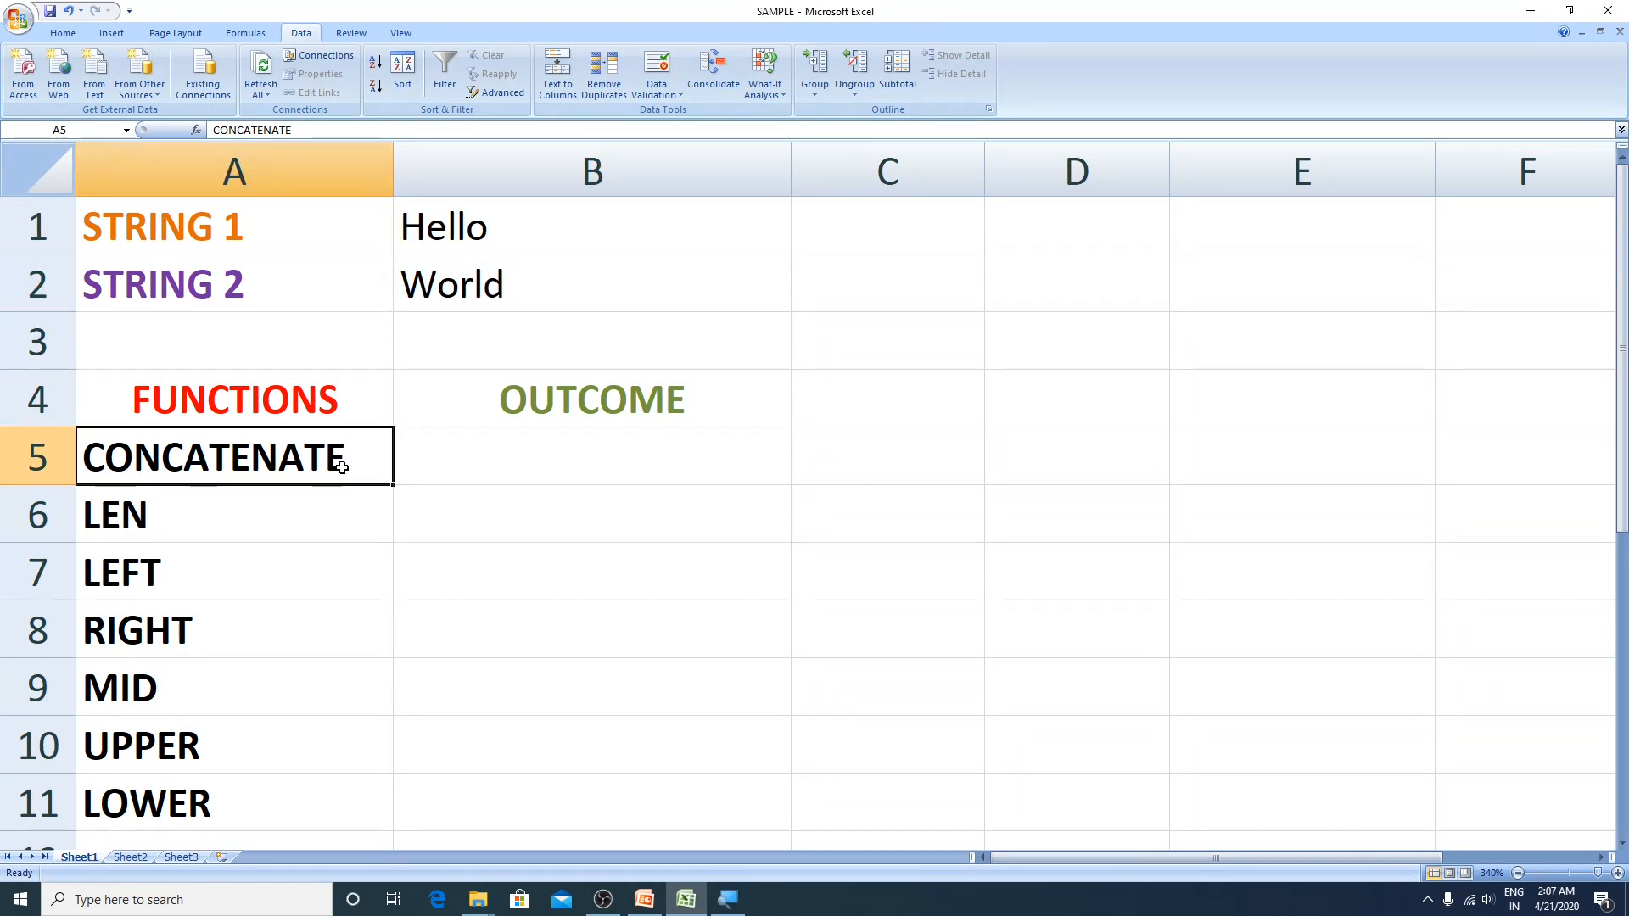
Enter a CONCATENATE formula in cell B5 that joins the strings in B1 and B2.
{"action": "left_click_drag", "start_coordinate": [467, 226], "coordinate": [467, 276]}
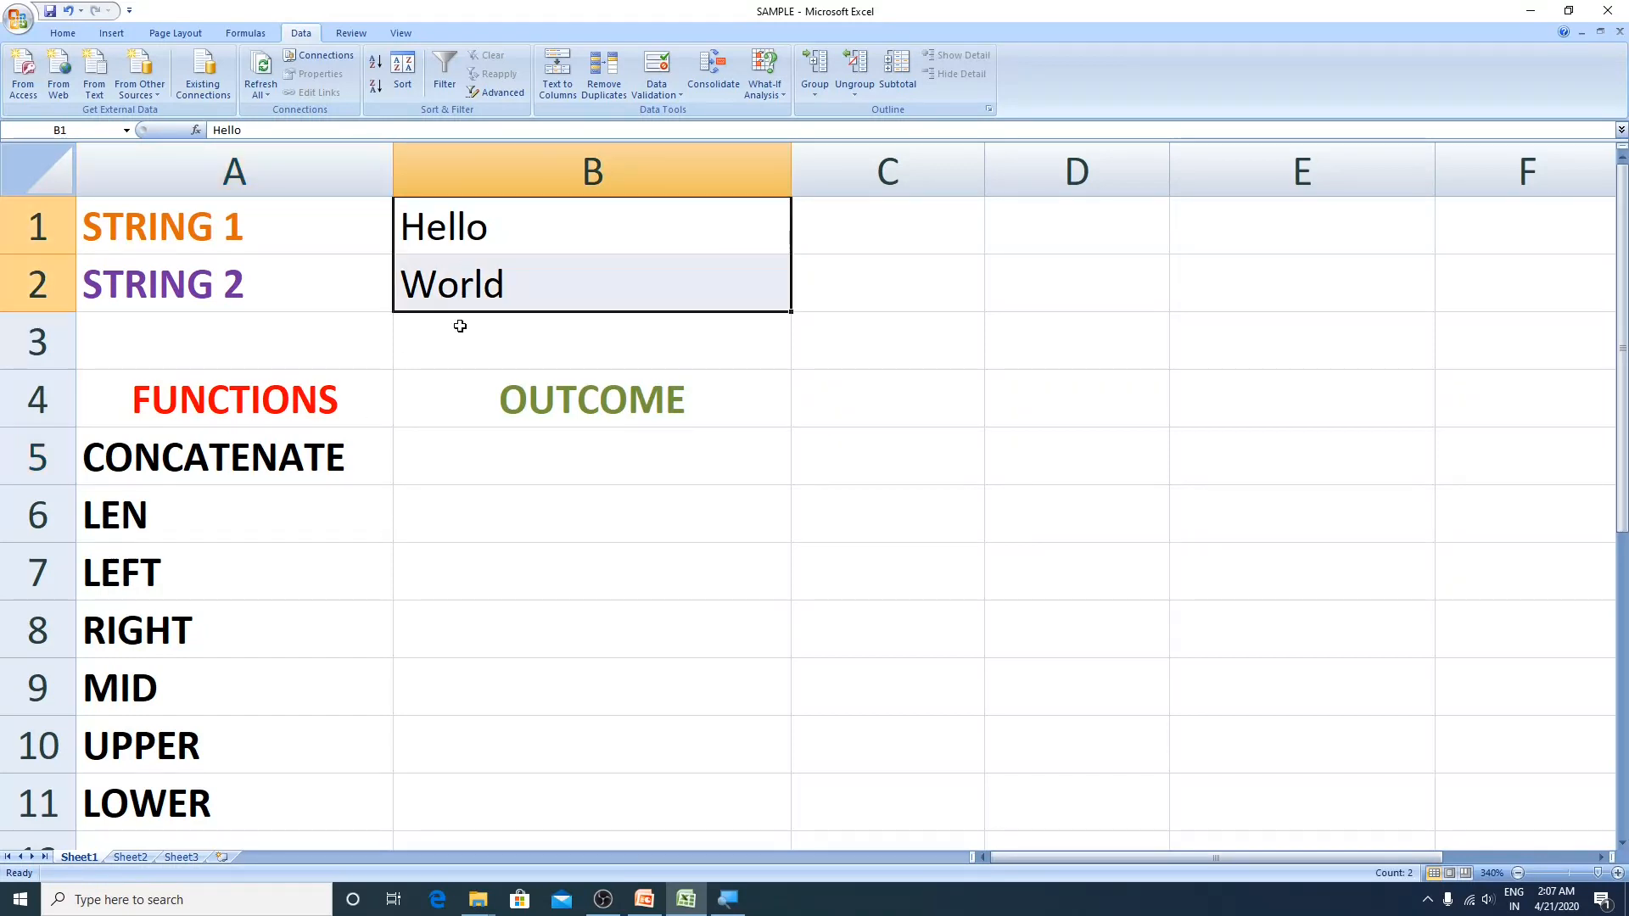
{"action": "left_click", "coordinate": [448, 462]}
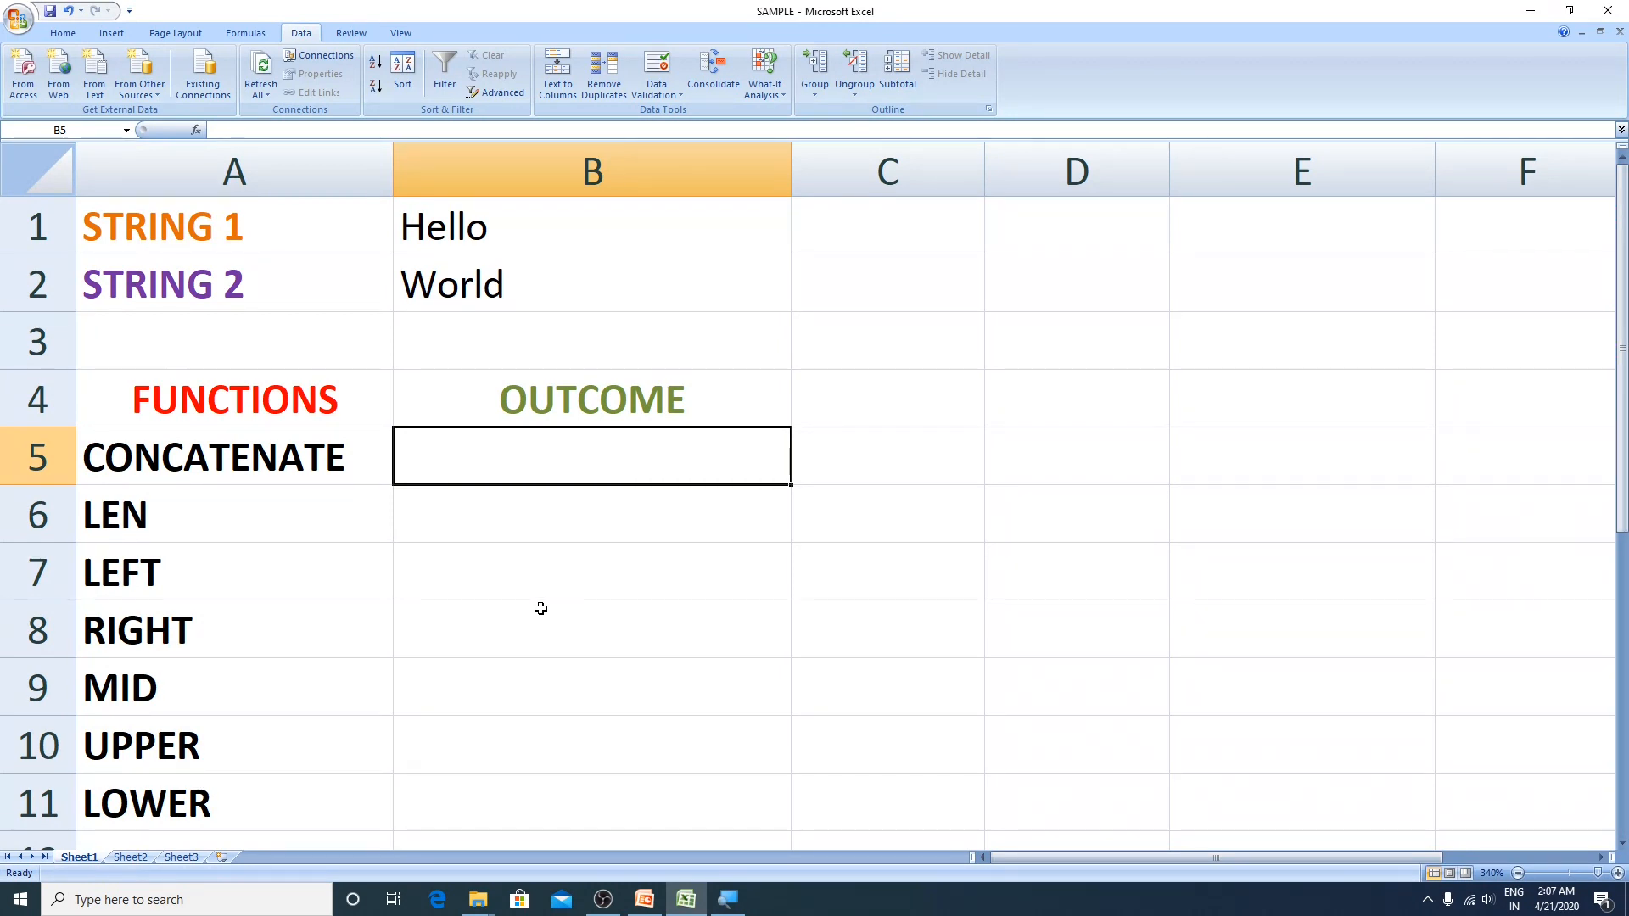
{"action": "type", "text": "="}
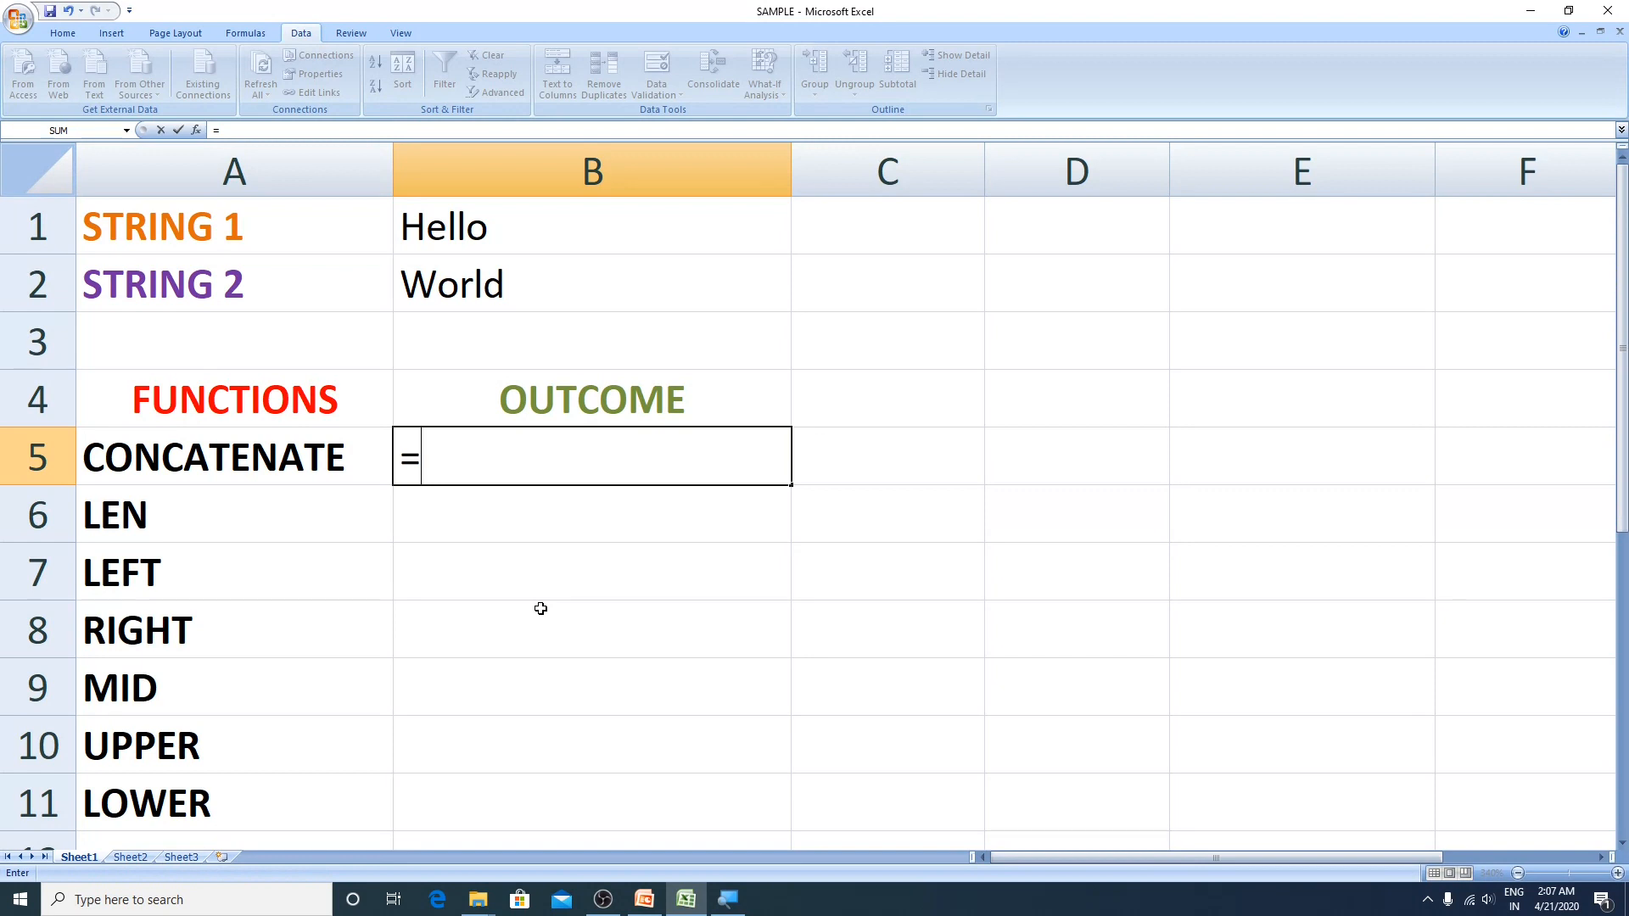
{"action": "type", "text": "concatenate"}
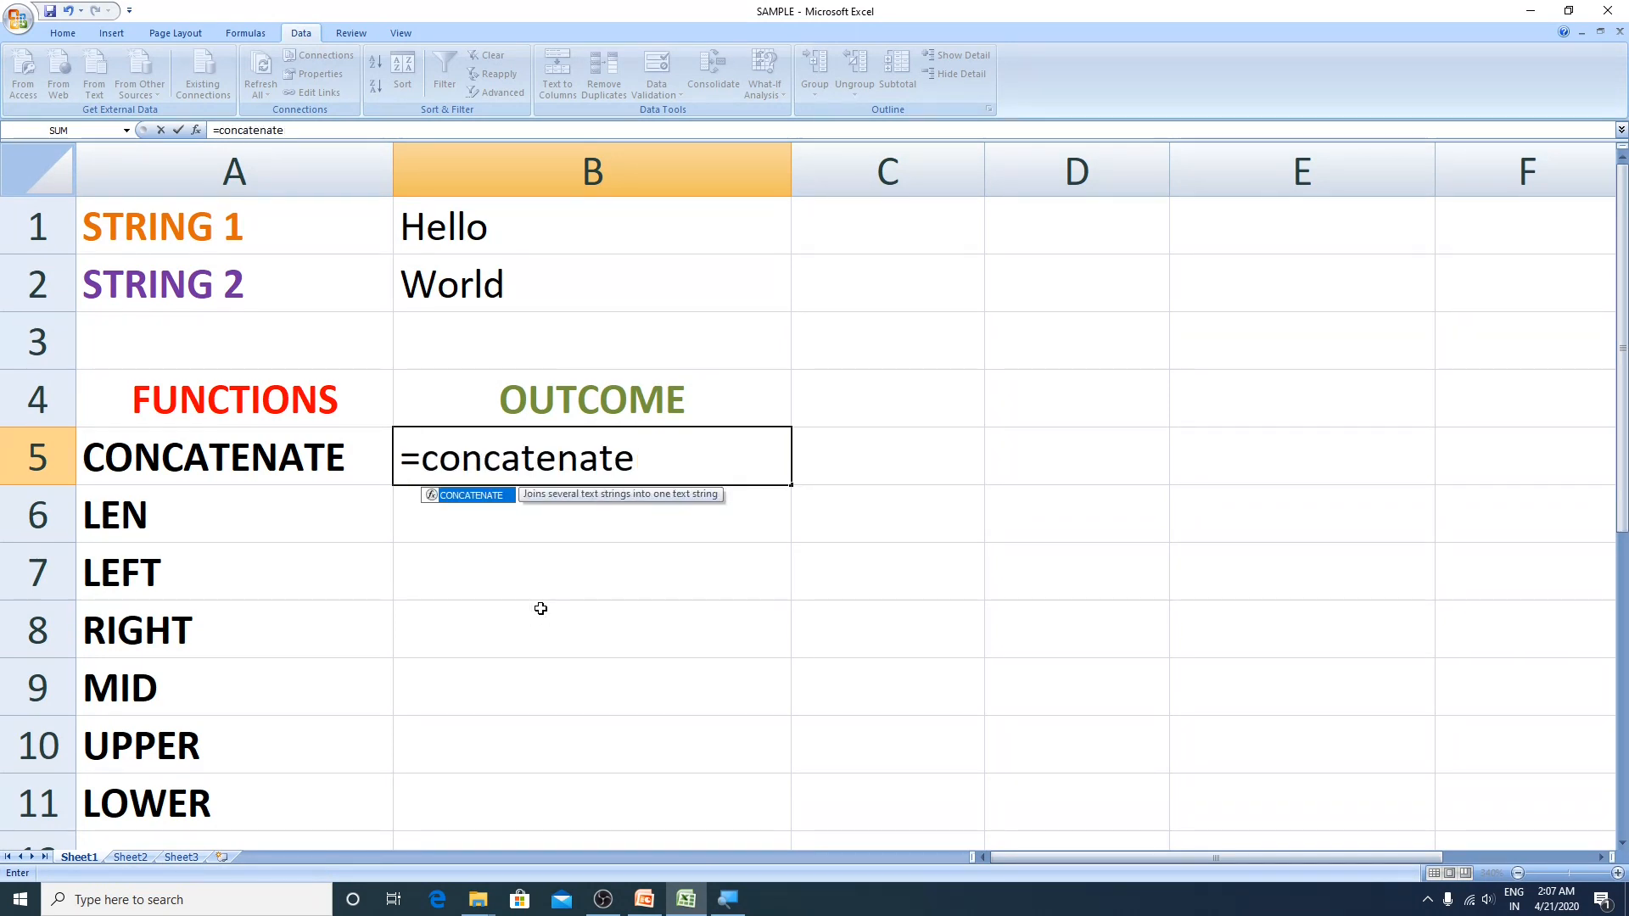
{"action": "type", "text": "("}
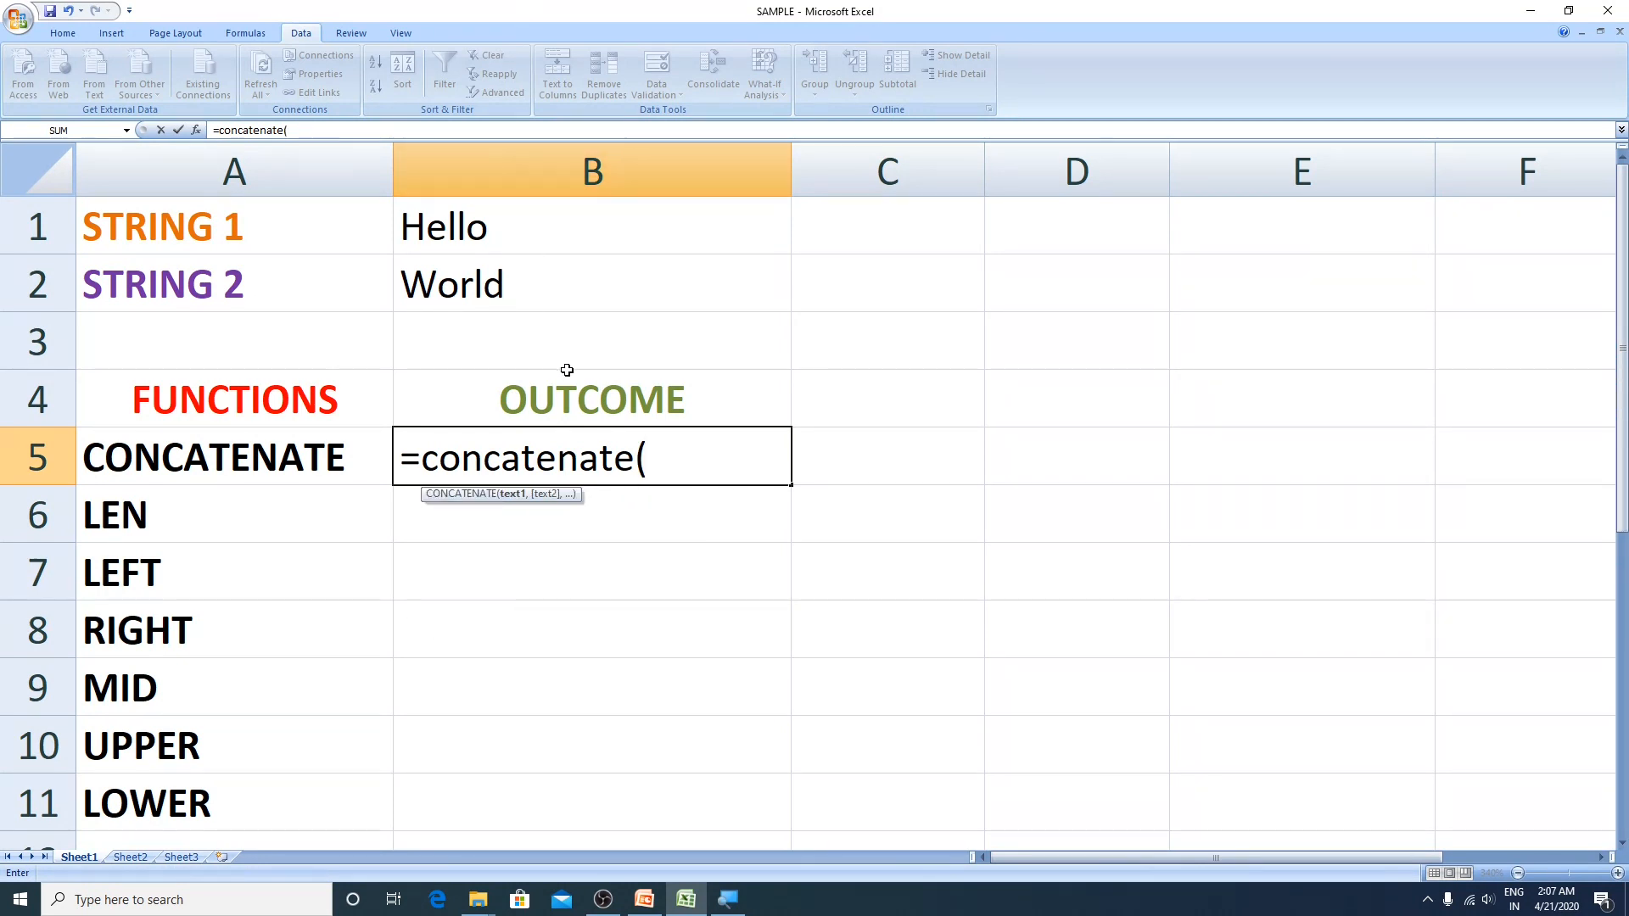
{"action": "left_click", "coordinate": [516, 222]}
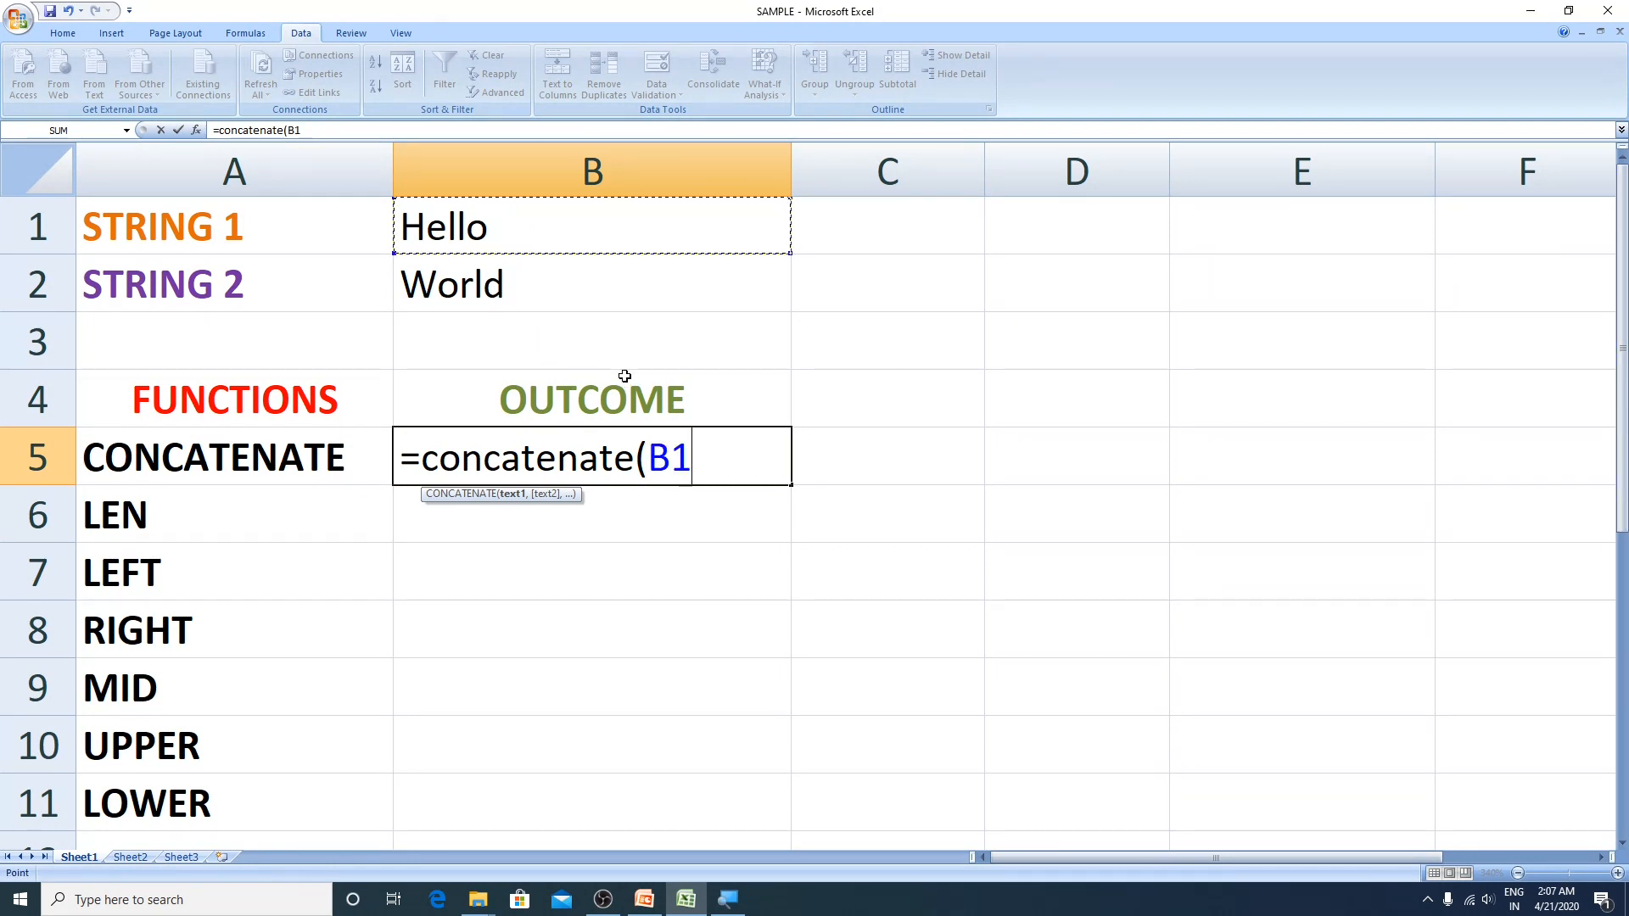
{"action": "type", "text": ","}
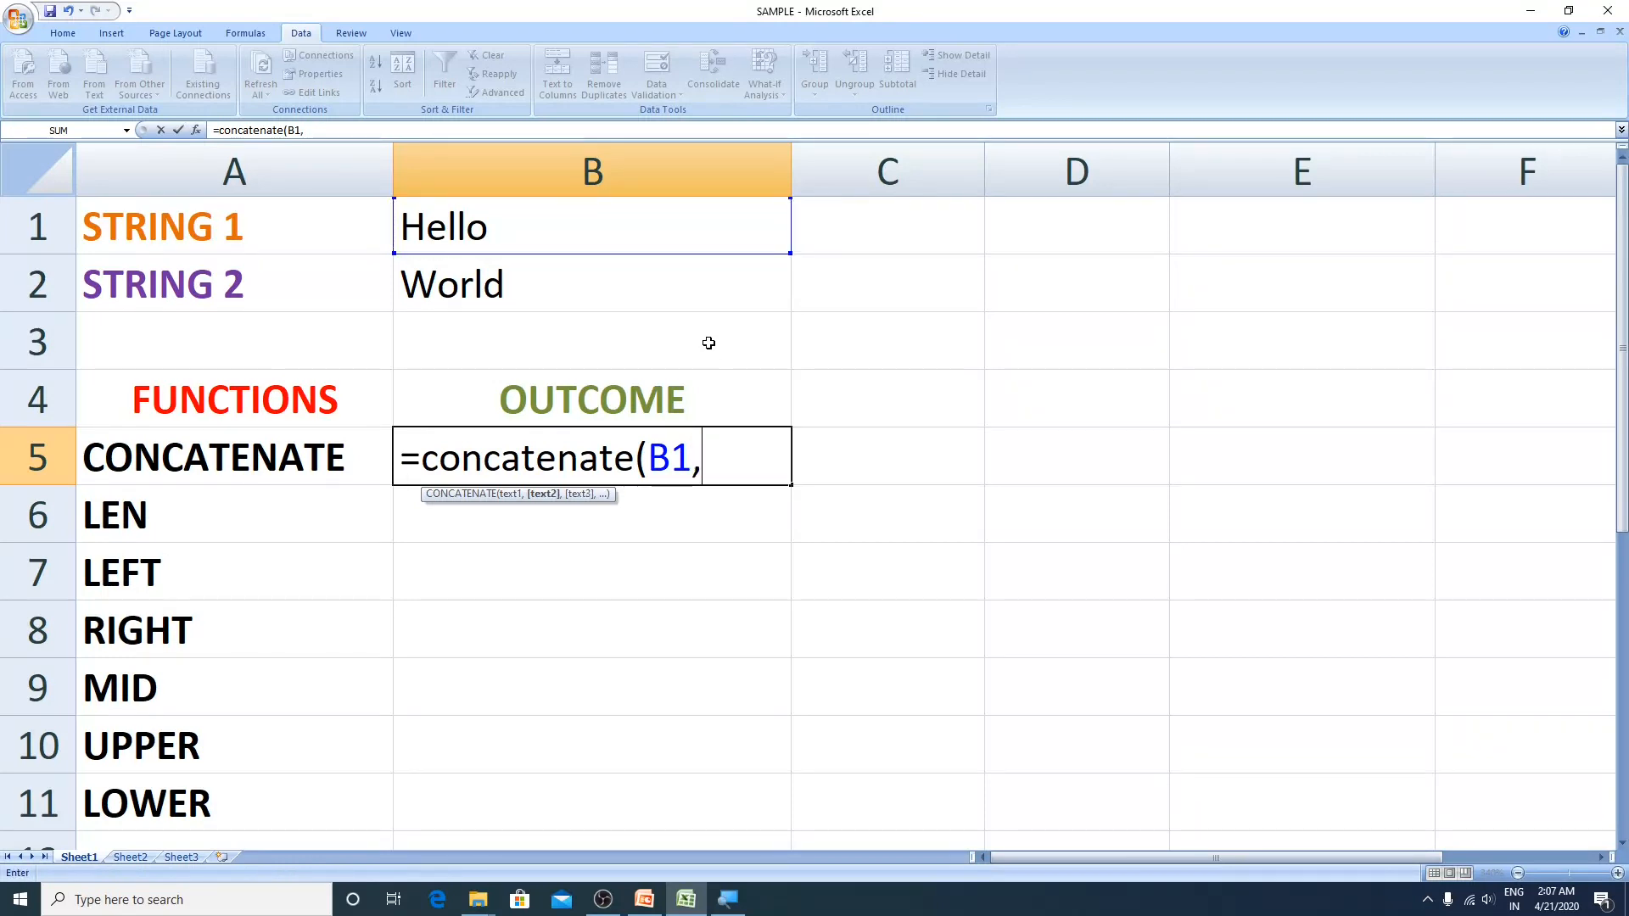
{"action": "left_click", "coordinate": [594, 287]}
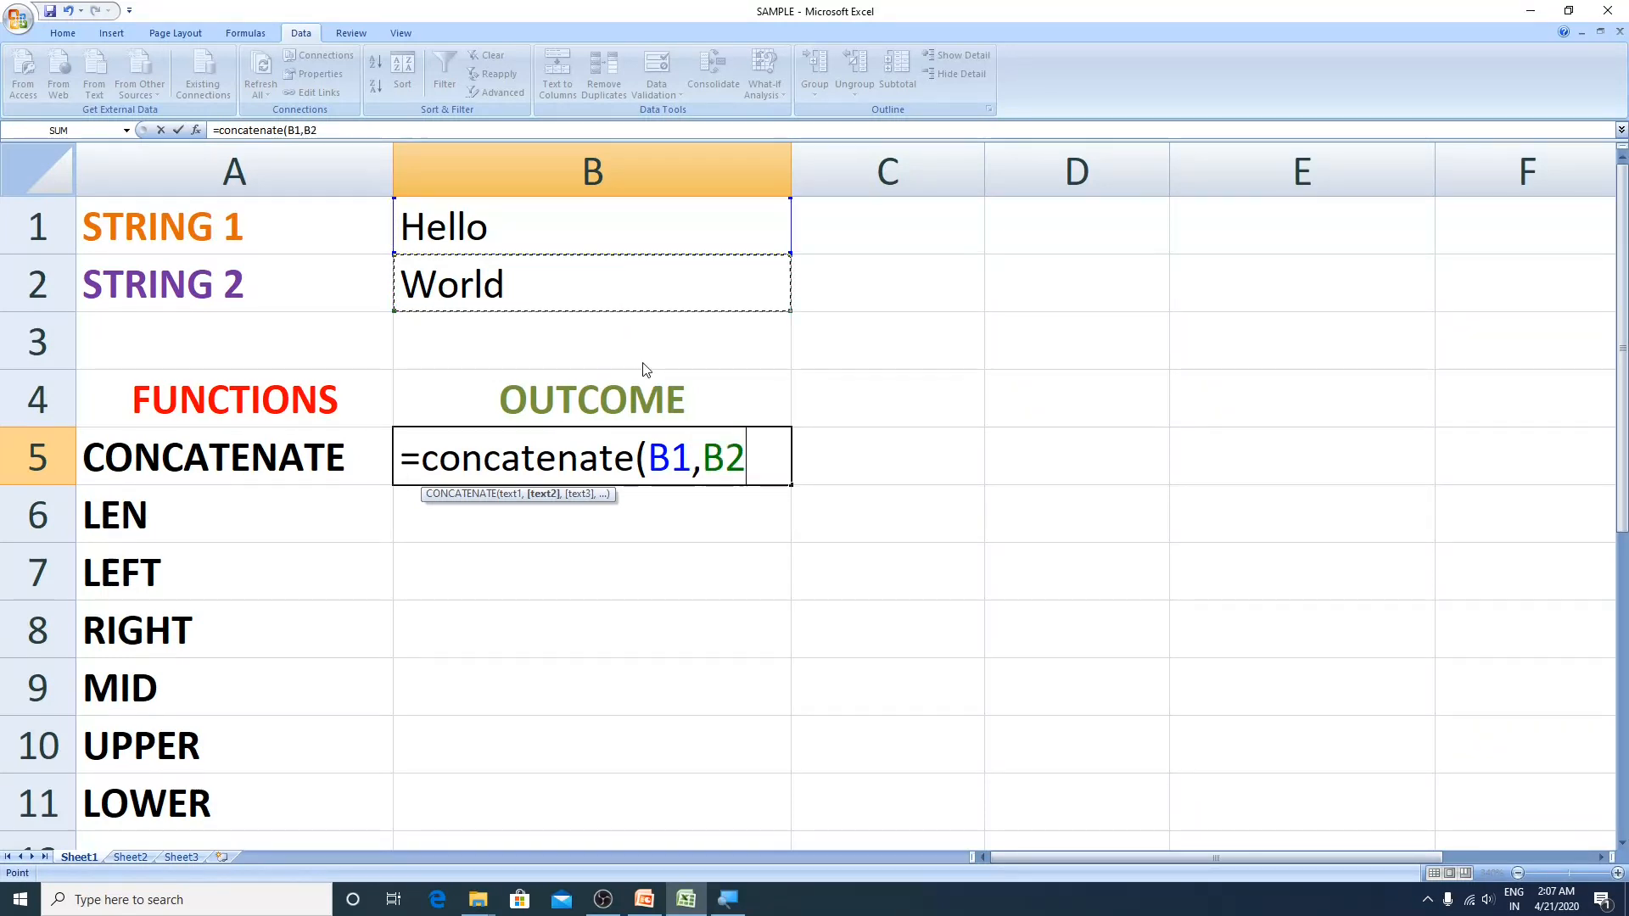
{"action": "type", "text": ")"}
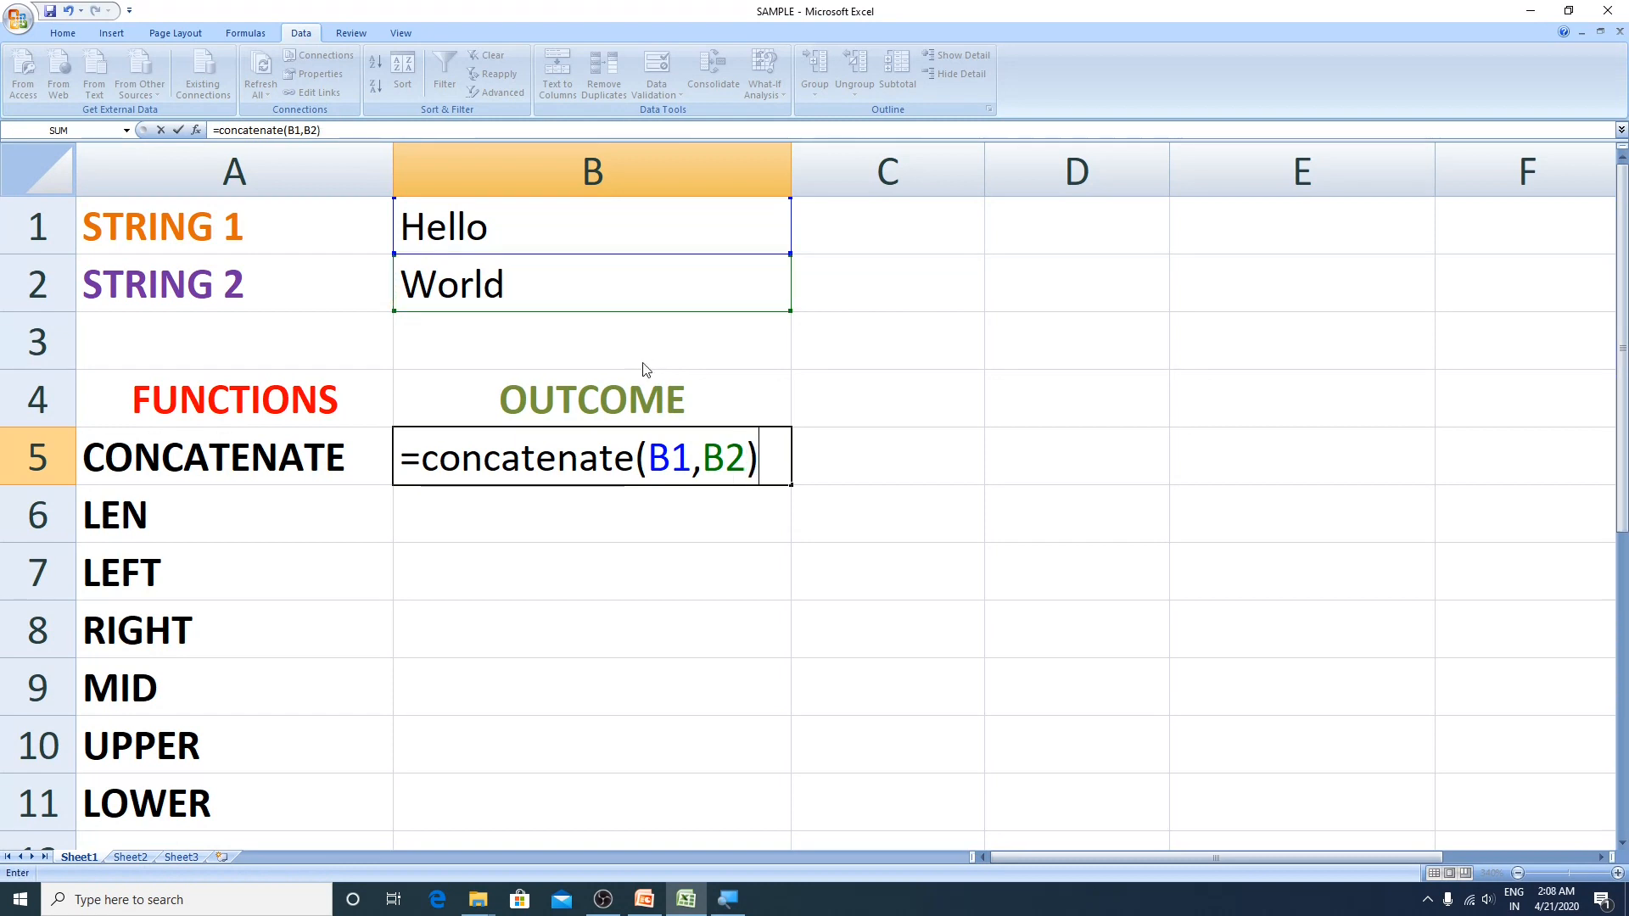
{"action": "key", "text": "Return"}
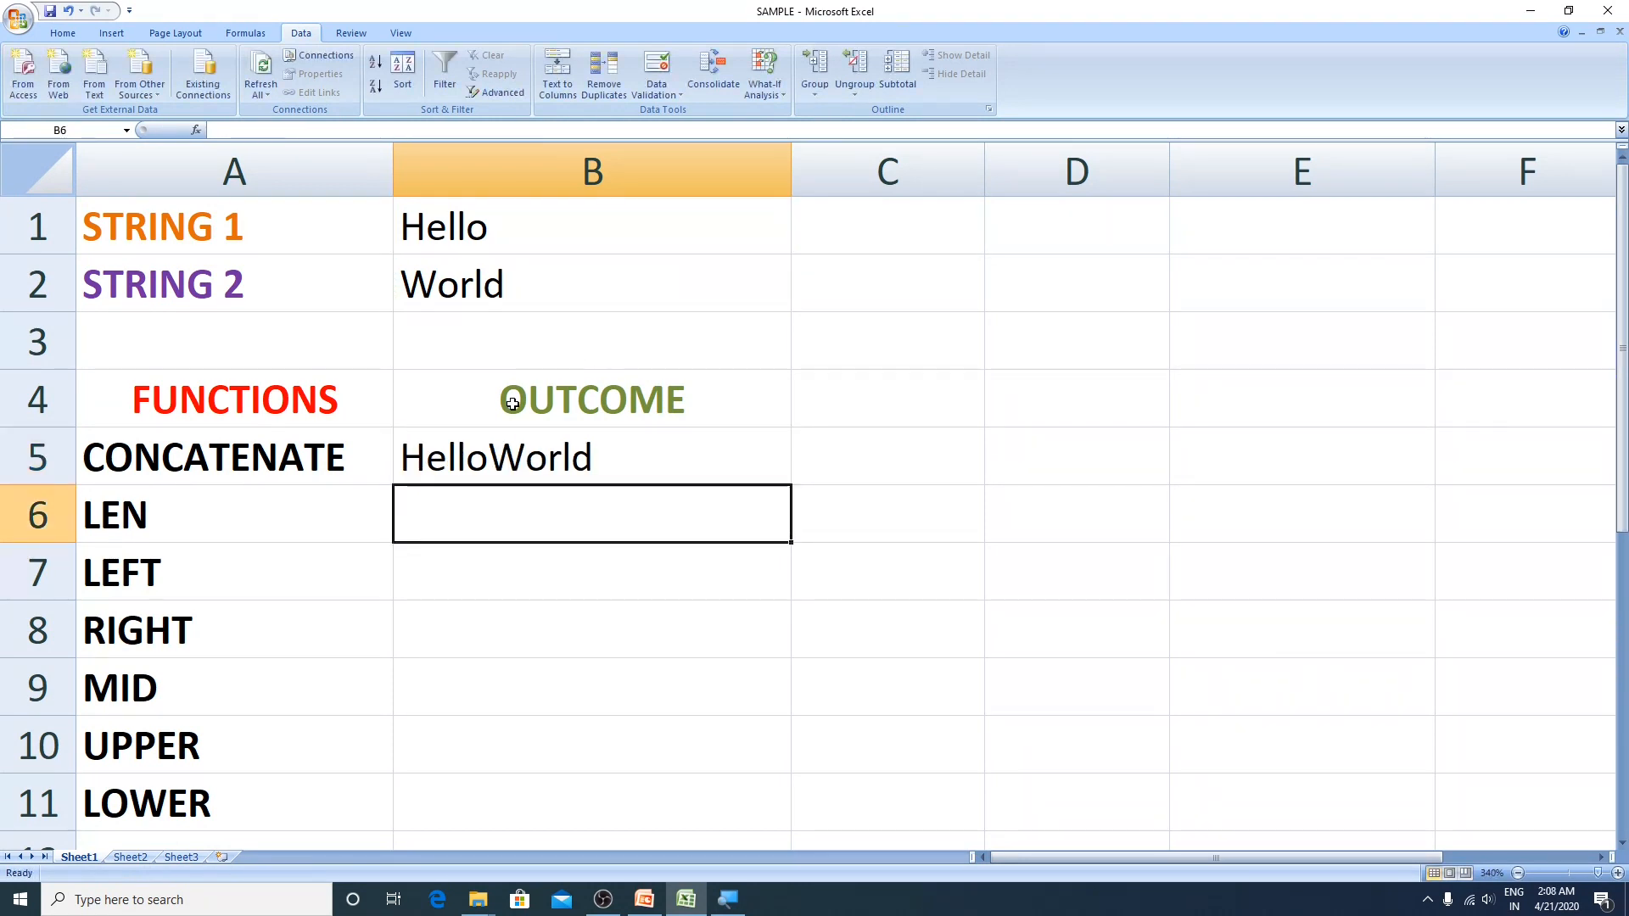
{"action": "left_click", "coordinate": [497, 457]}
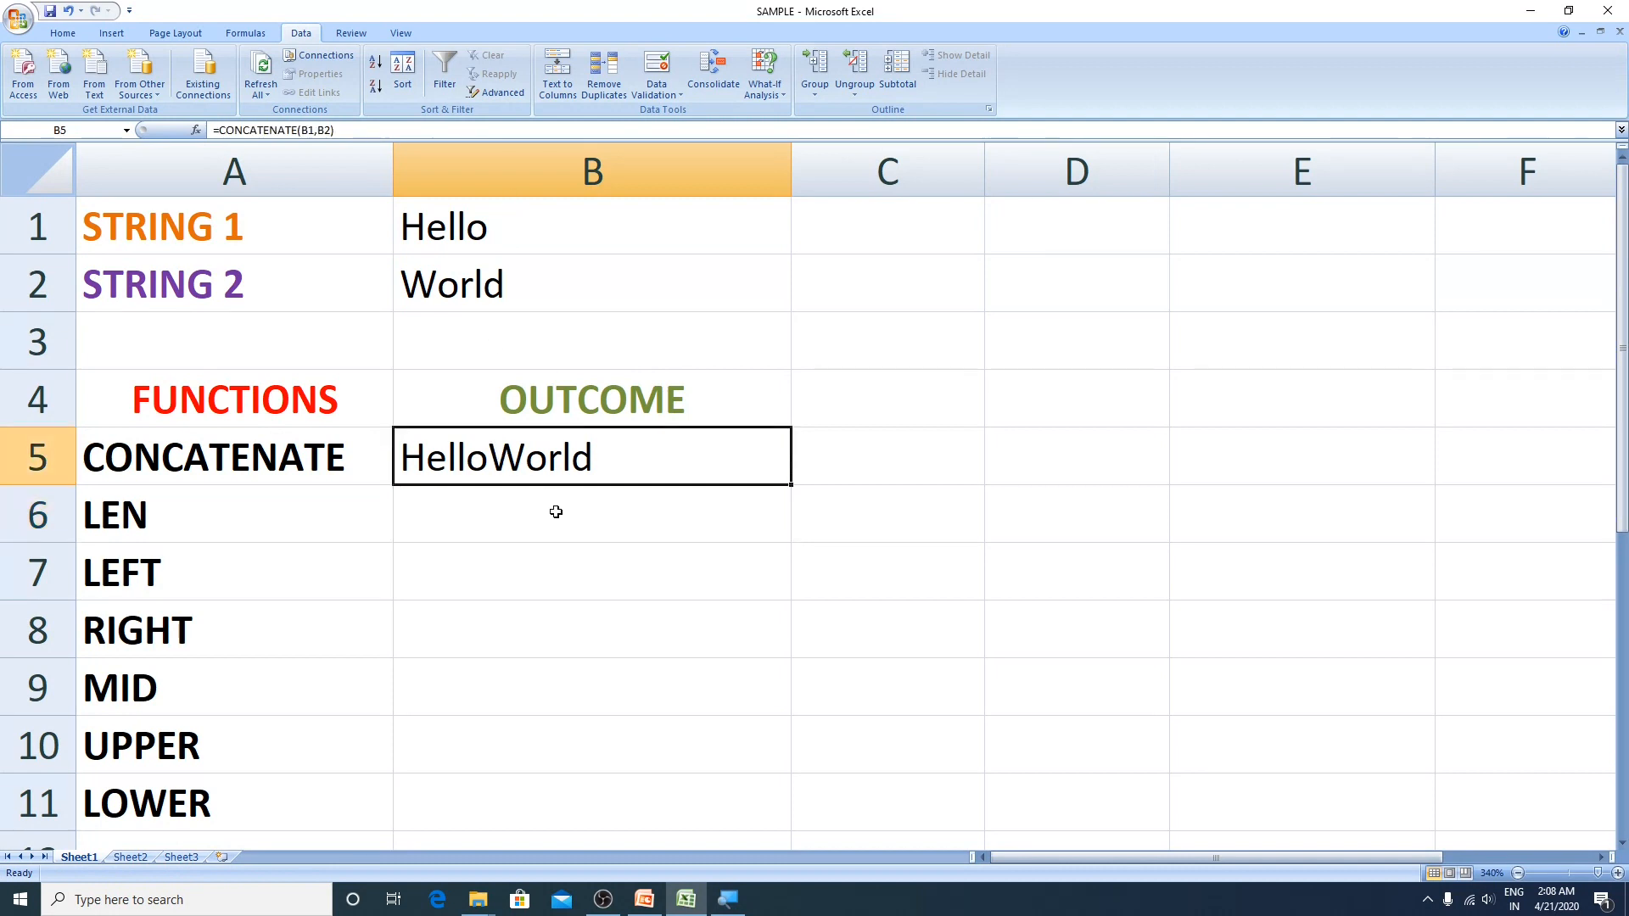
{"action": "left_click", "coordinate": [529, 244]}
{"action": "left_click_drag", "start_coordinate": [529, 244], "coordinate": [529, 280]}
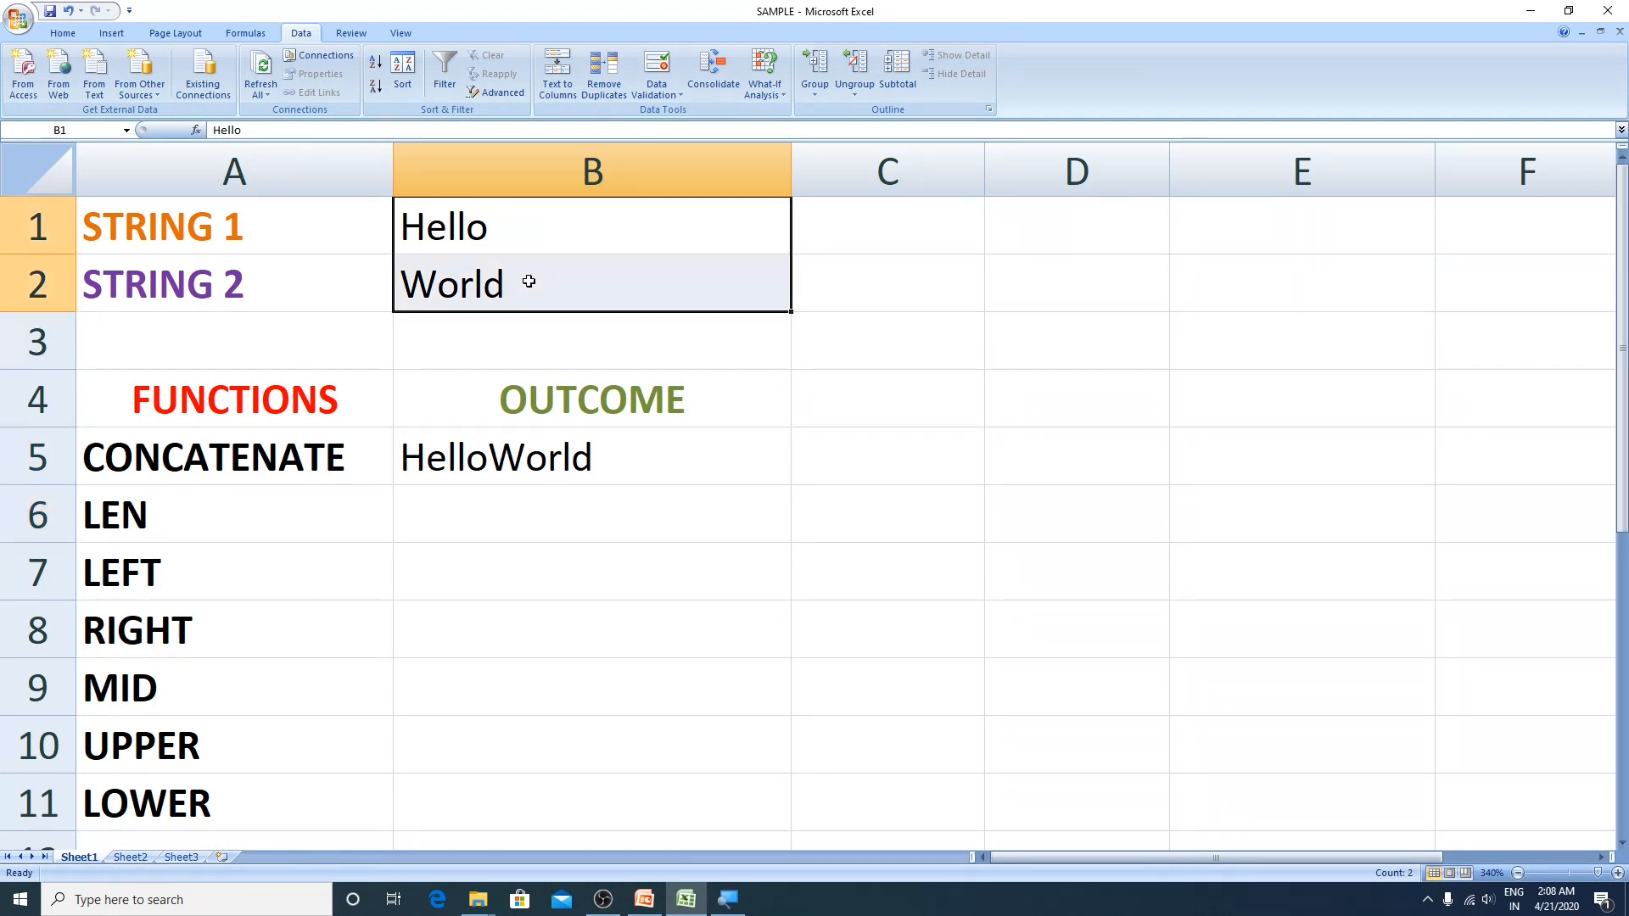
{"action": "left_click", "coordinate": [547, 464]}
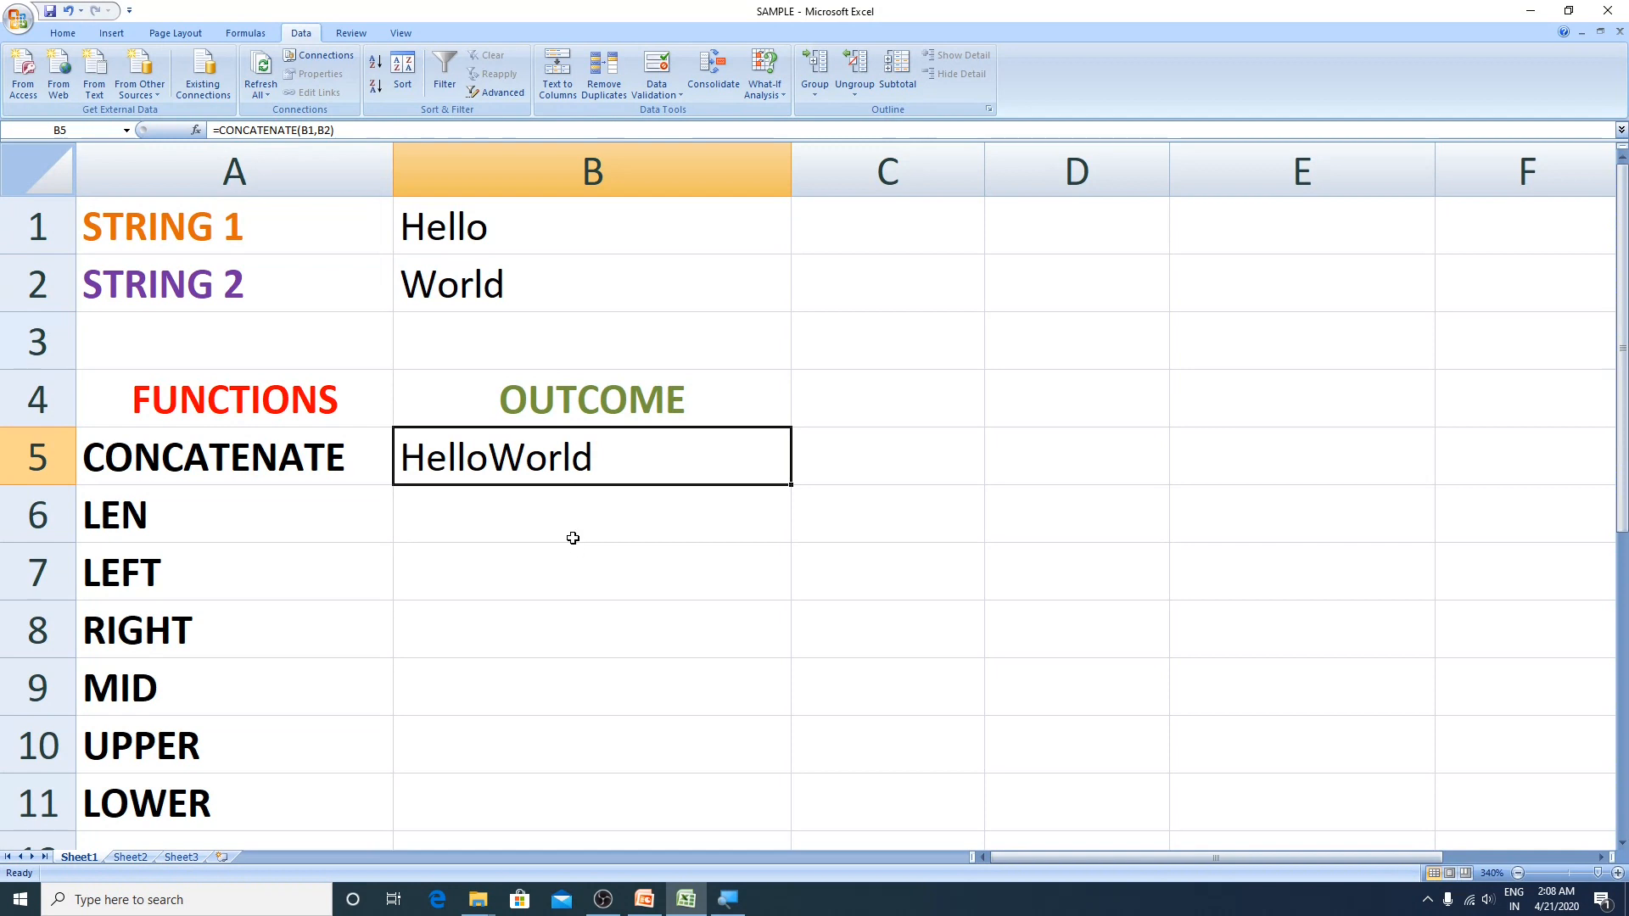
Enter a LEN formula in cell B6 that counts the characters of the string in B1.
{"action": "left_click", "coordinate": [155, 524]}
{"action": "left_click", "coordinate": [432, 519]}
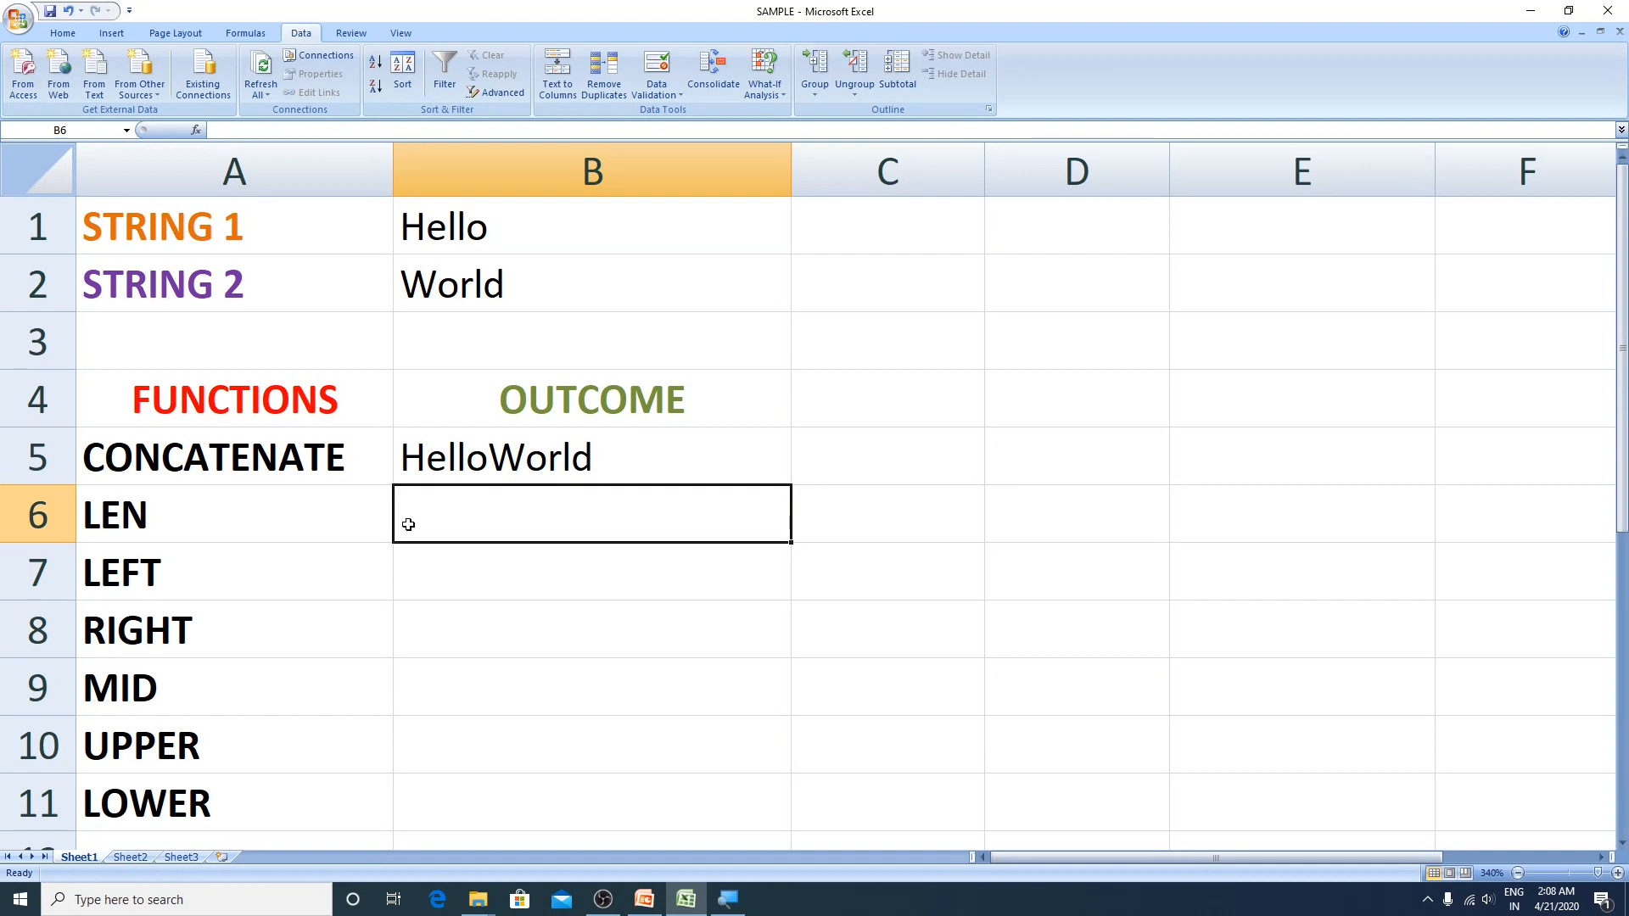
{"action": "type", "text": "="}
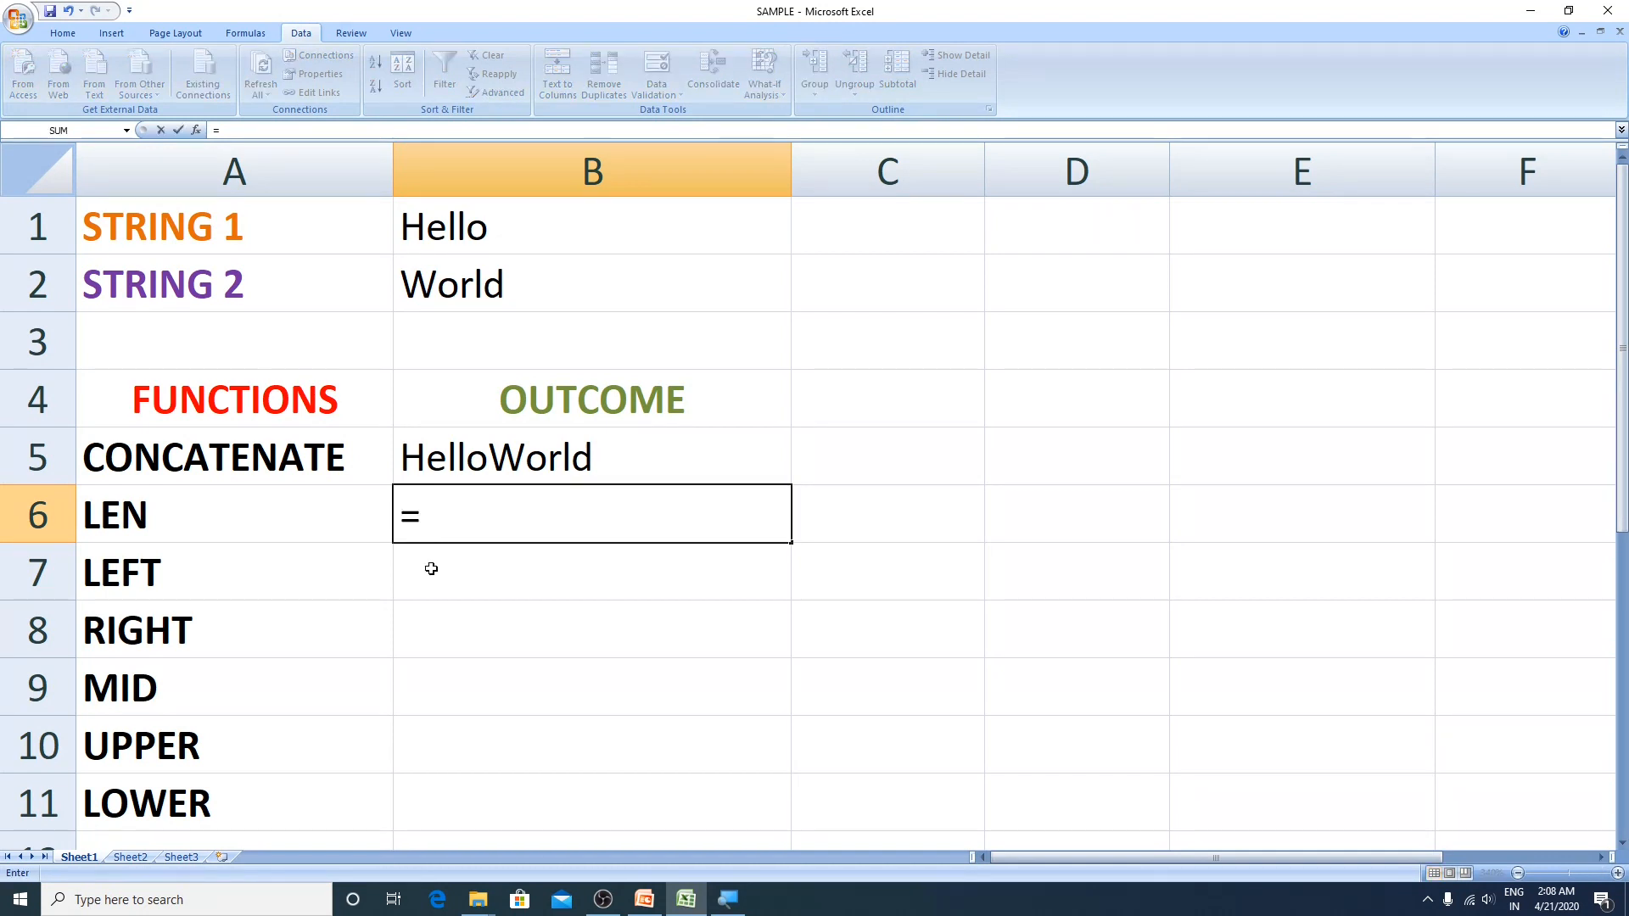
{"action": "type", "text": "len"}
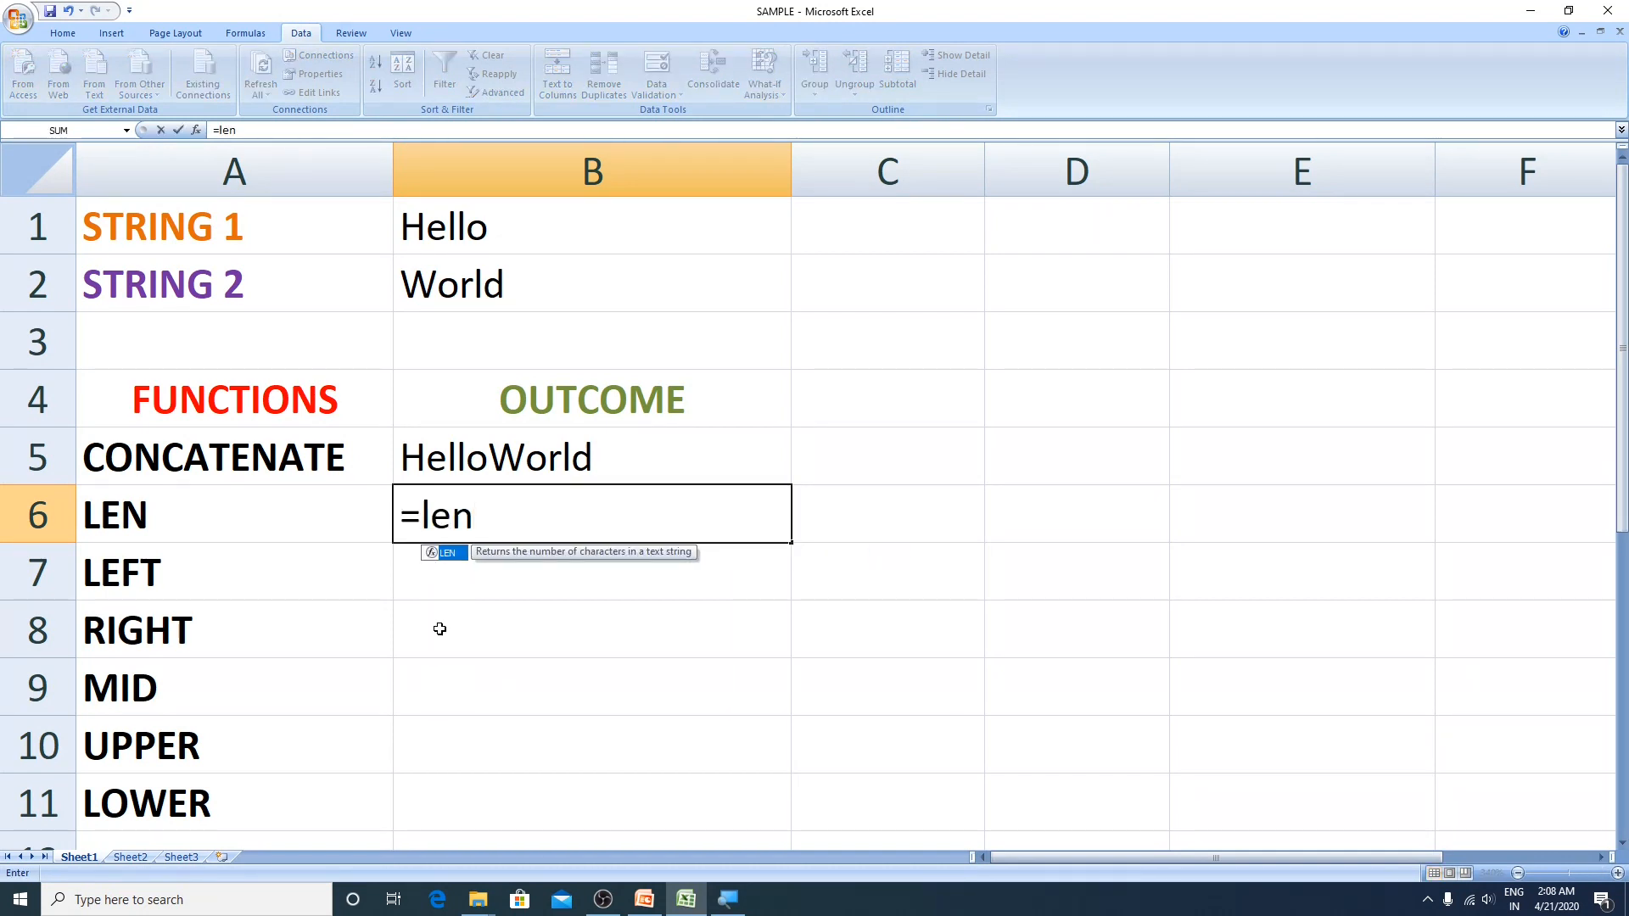
{"action": "type", "text": "("}
{"action": "left_click", "coordinate": [450, 236]}
{"action": "type", "text": ")"}
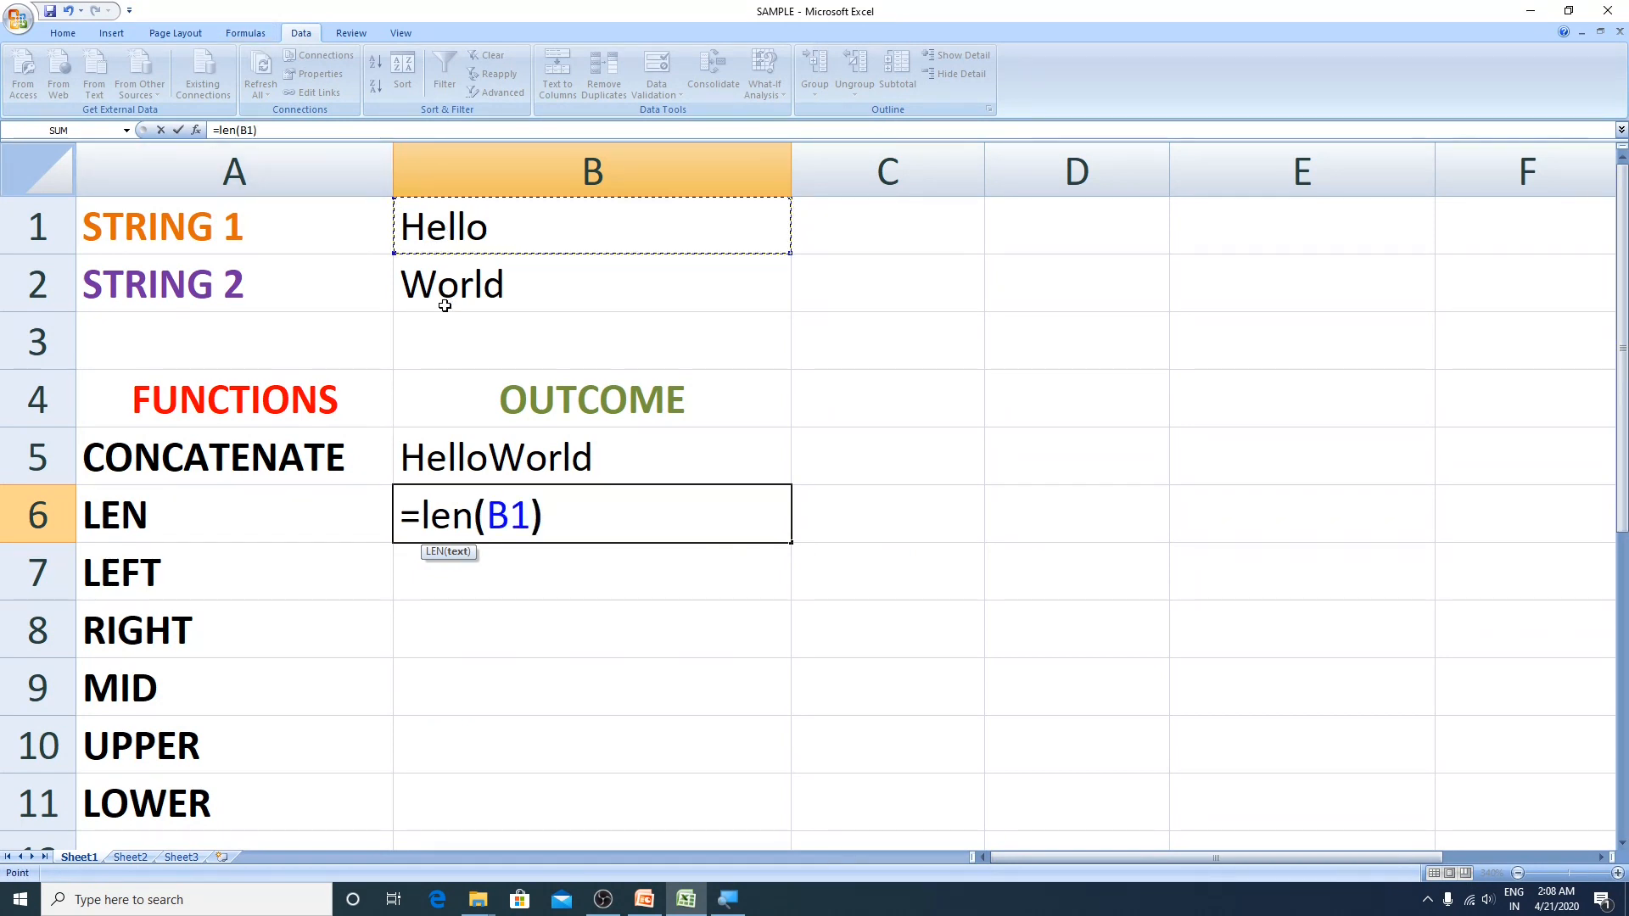
{"action": "key", "text": "Return"}
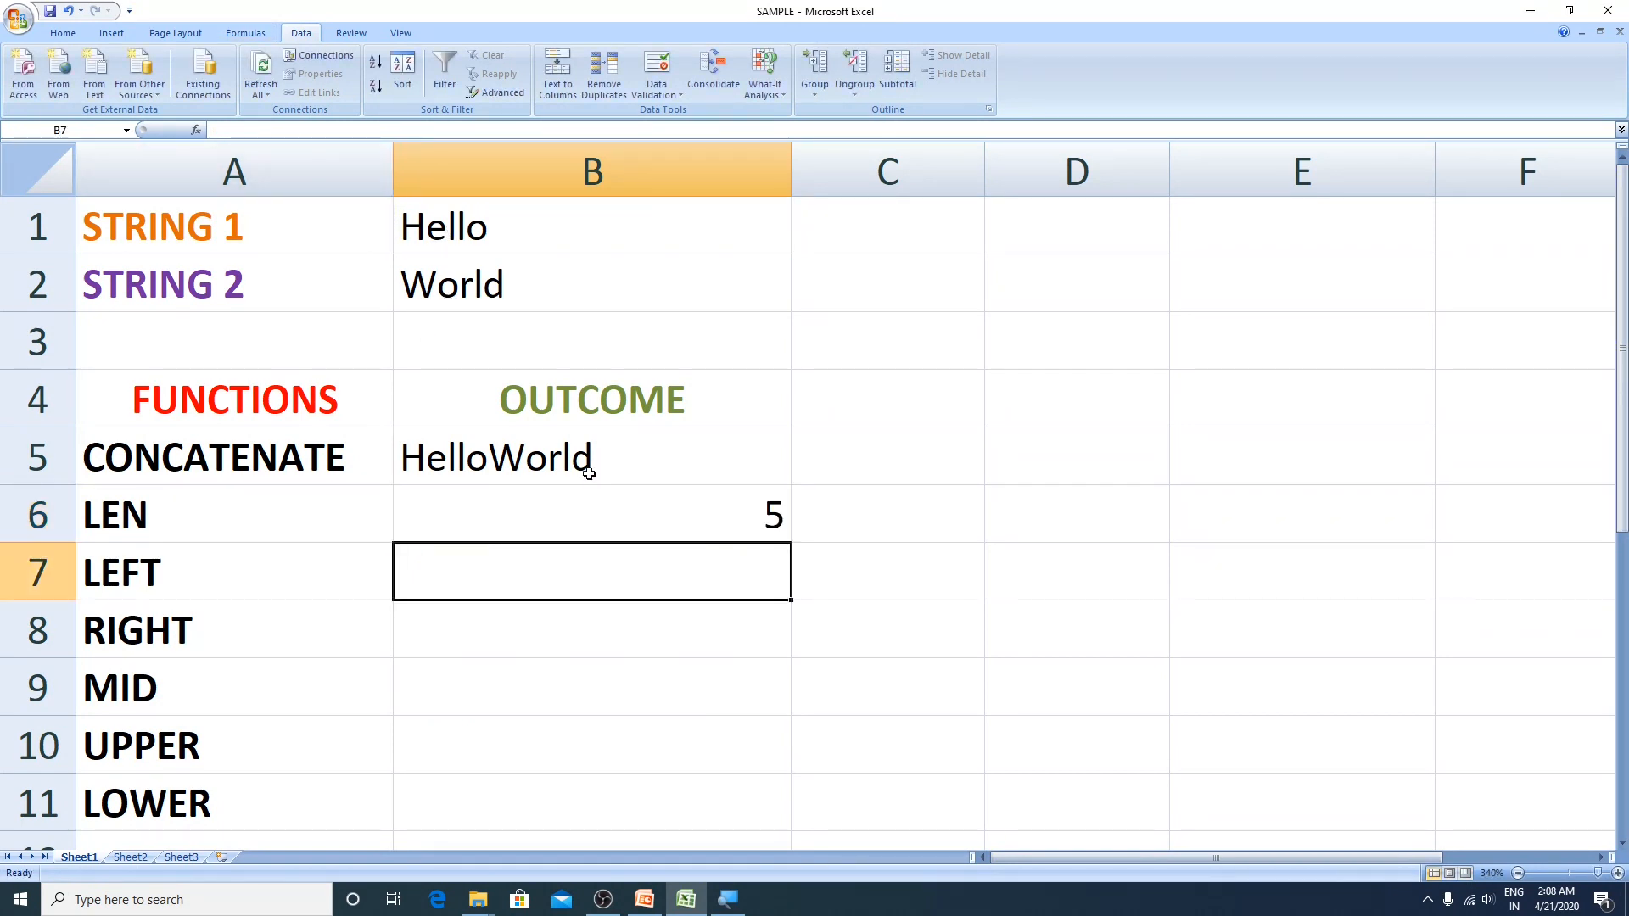
{"action": "left_click", "coordinate": [743, 514]}
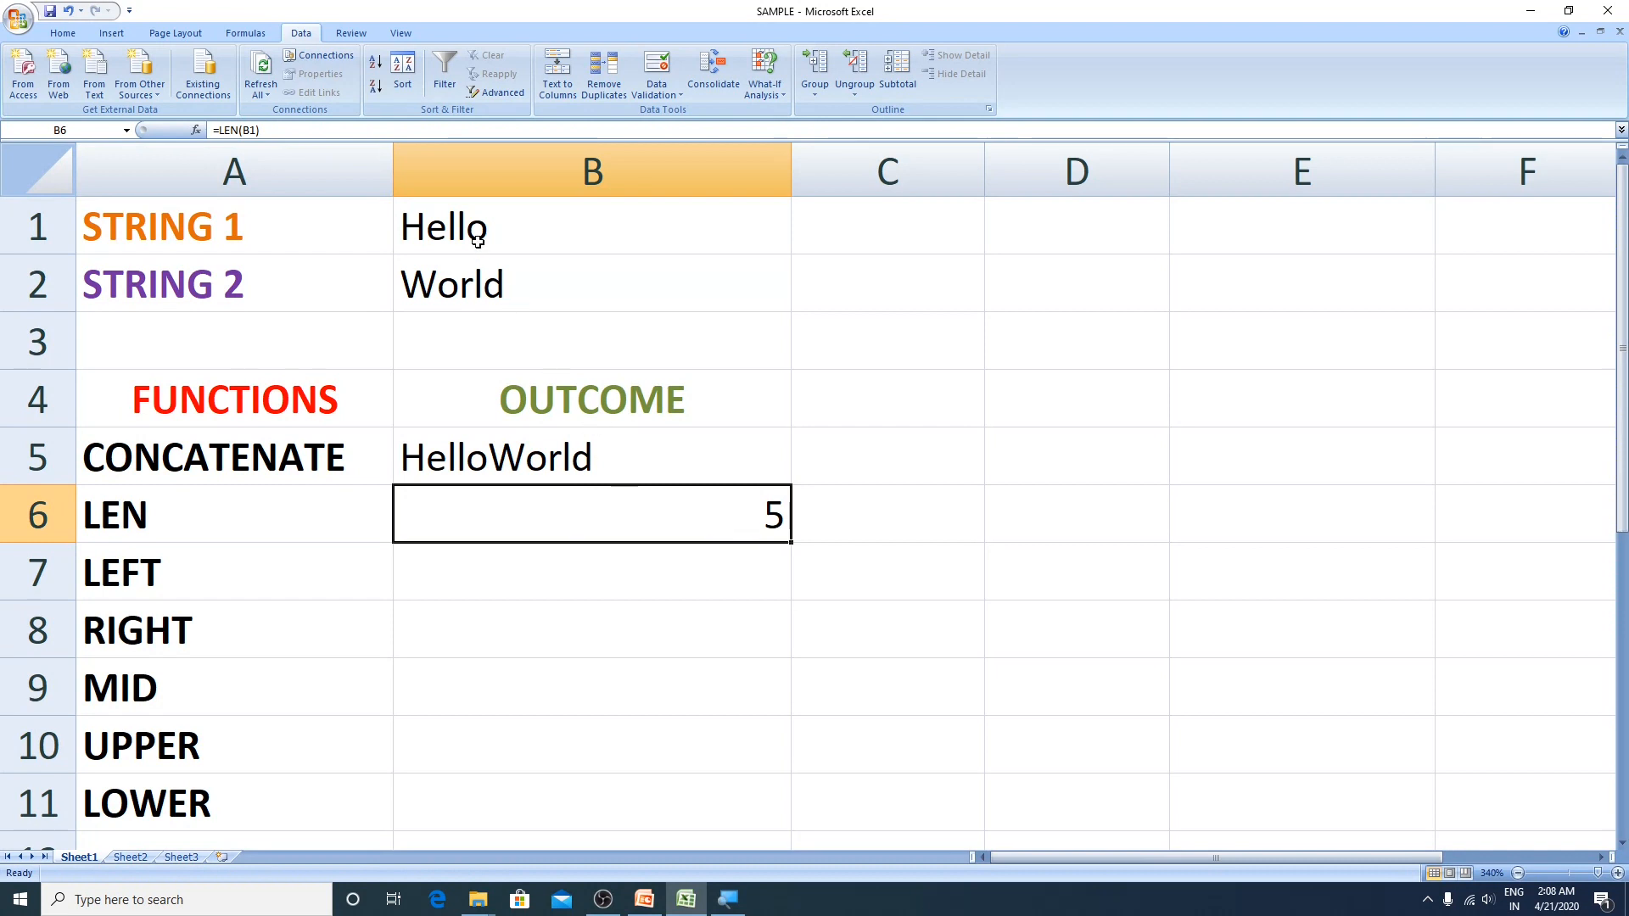
Edit the string in B1 to "He llo" with a space in the middle, and add another space at its end.
{"action": "double_click", "coordinate": [442, 235]}
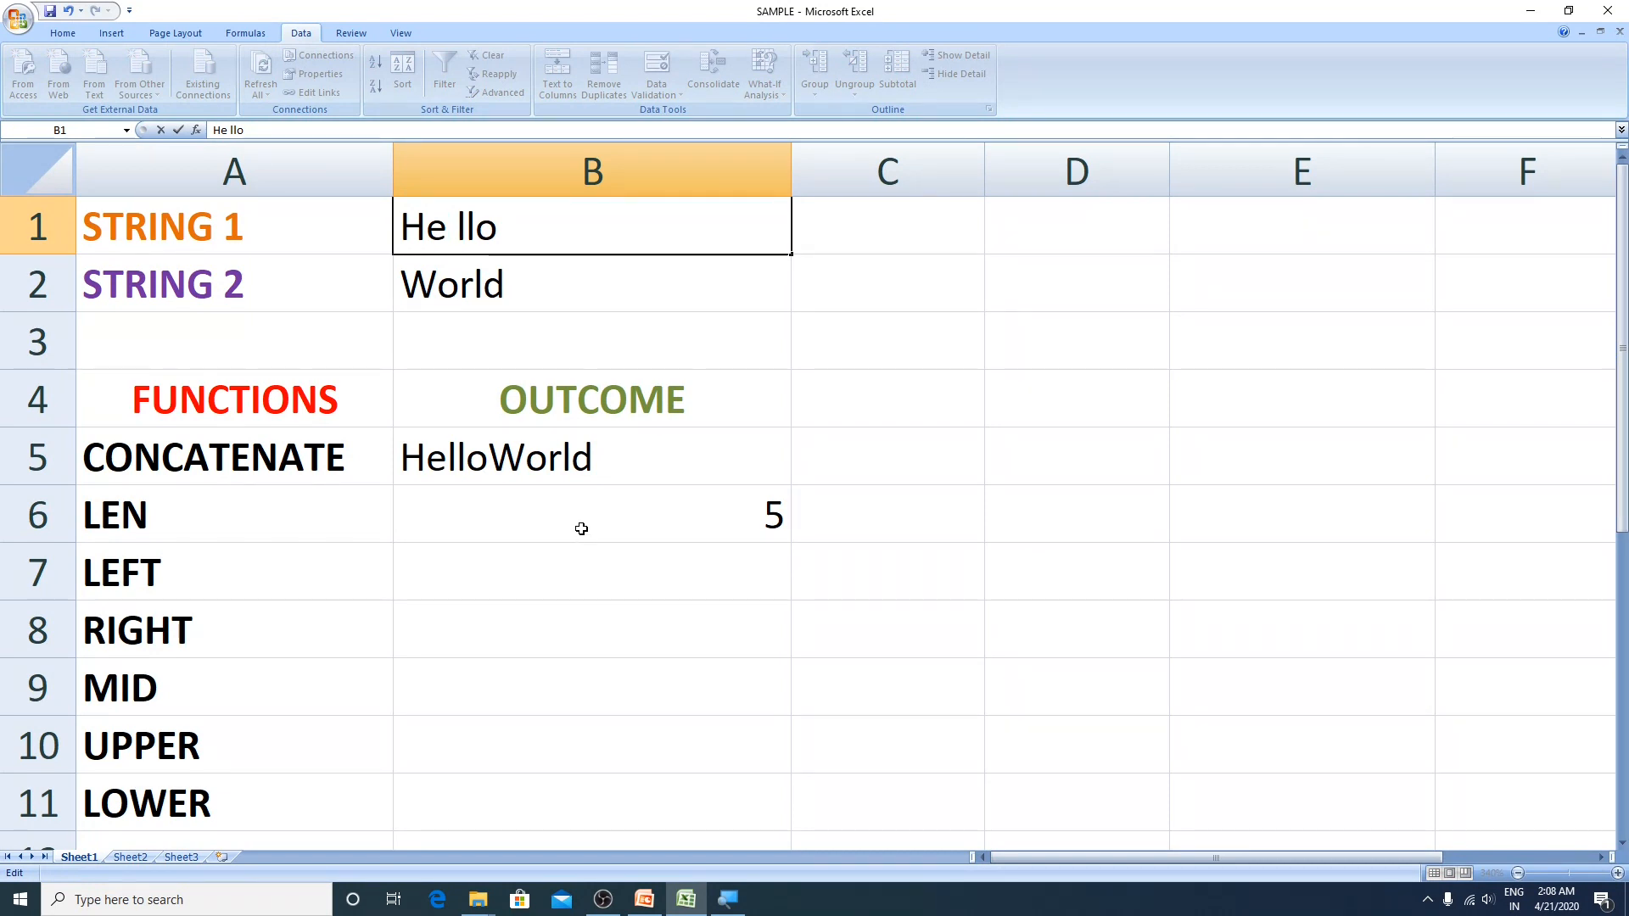
{"action": "key", "text": "Return"}
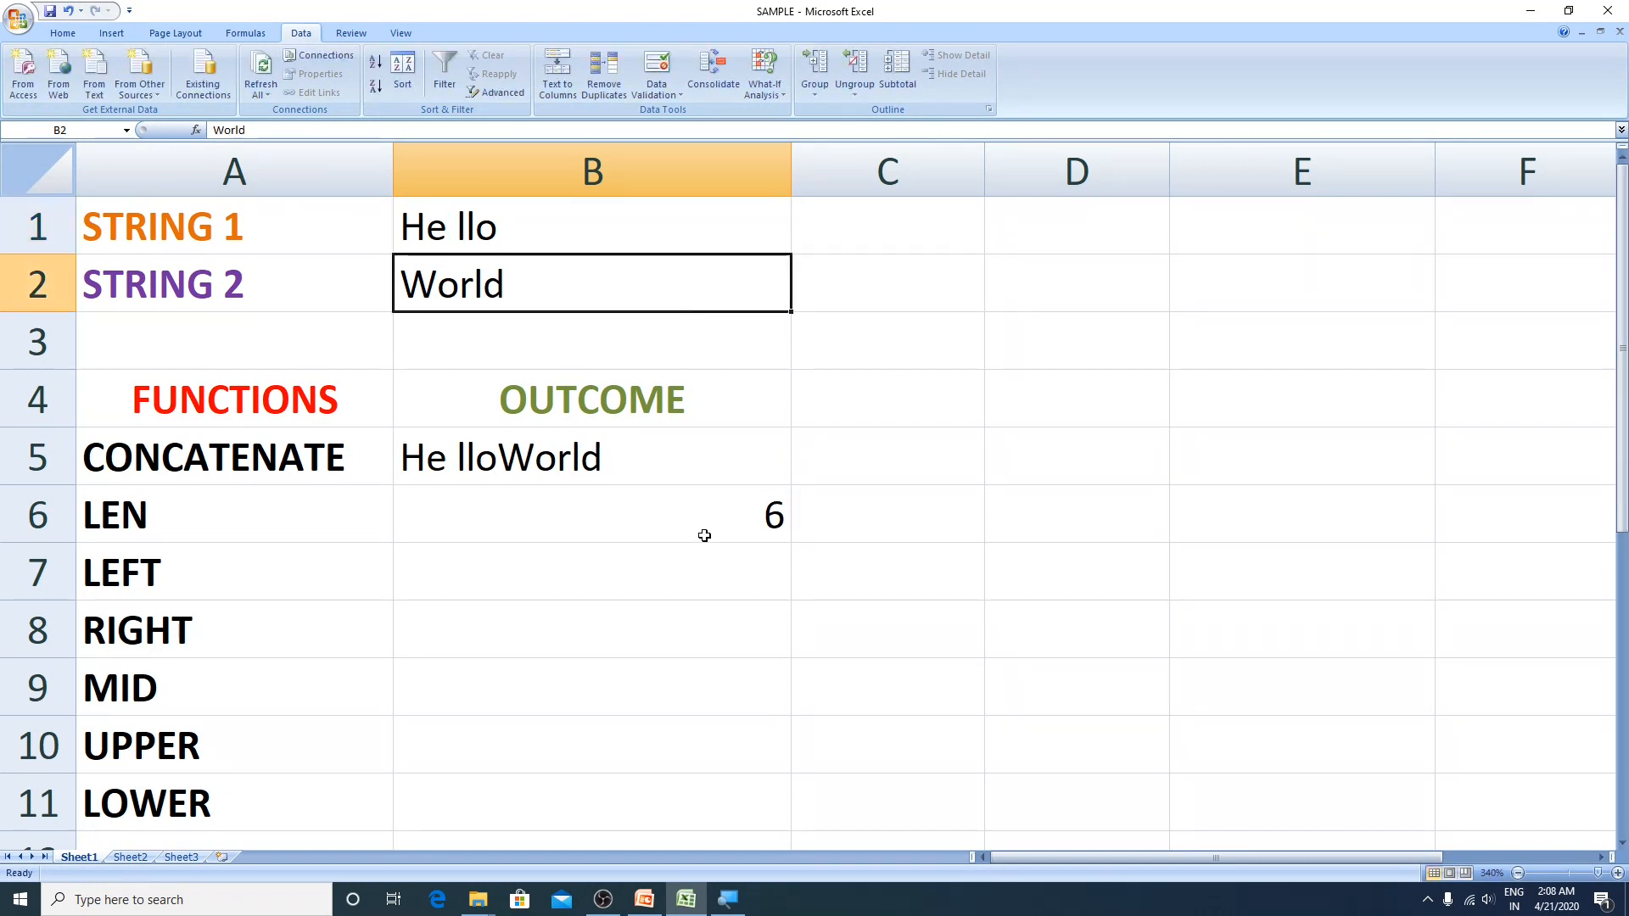
{"action": "left_click", "coordinate": [711, 513]}
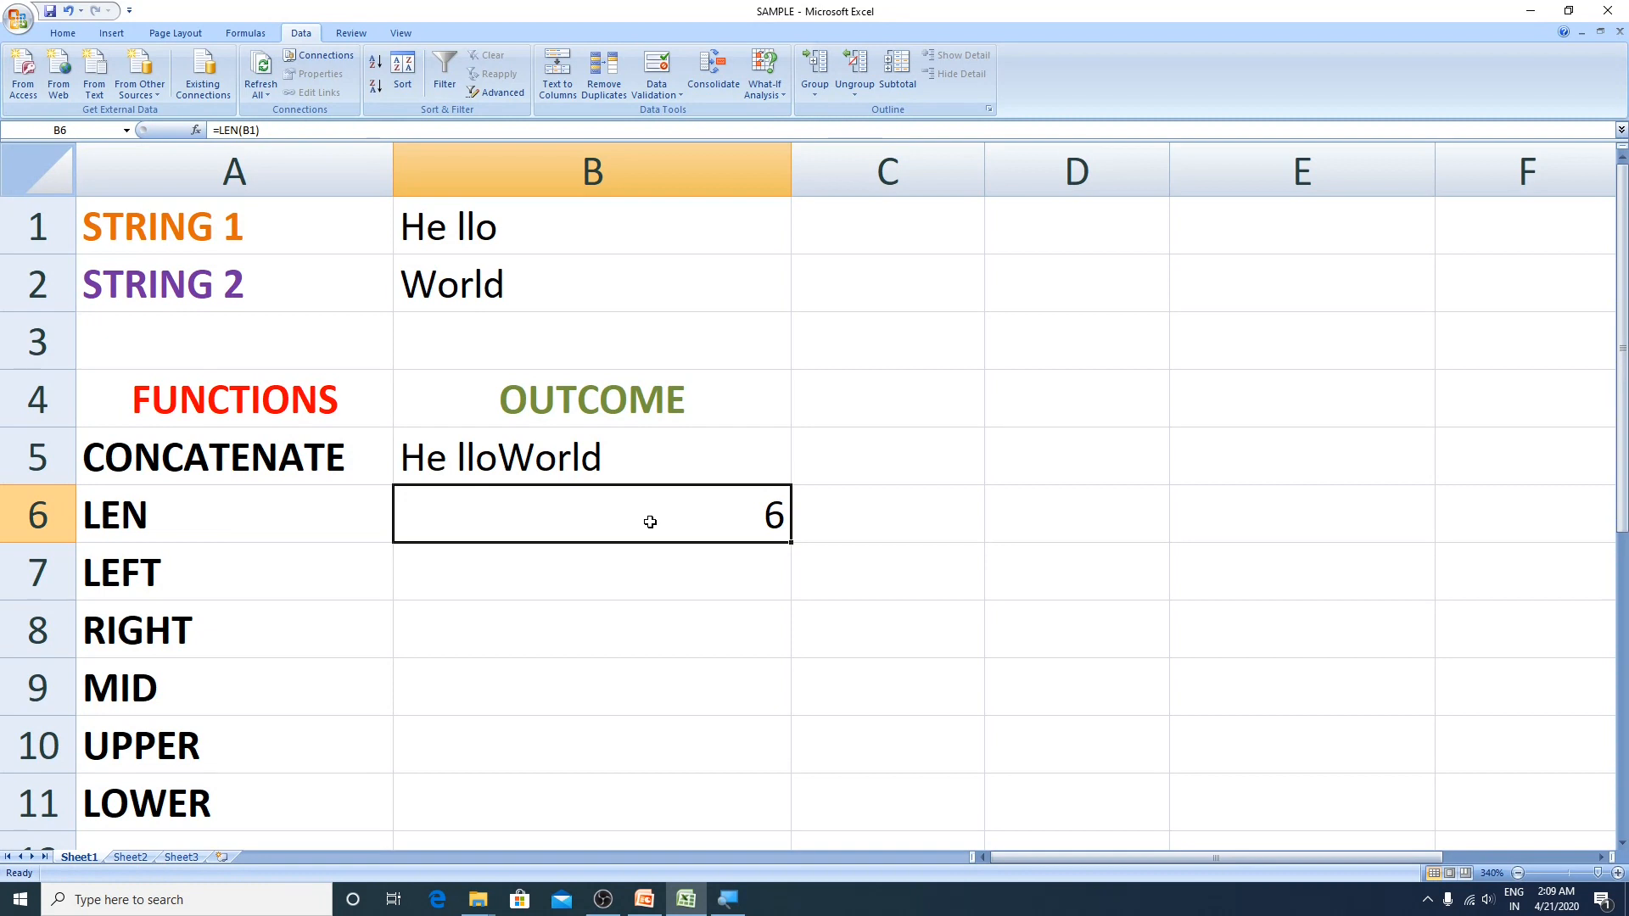
{"action": "double_click", "coordinate": [496, 229]}
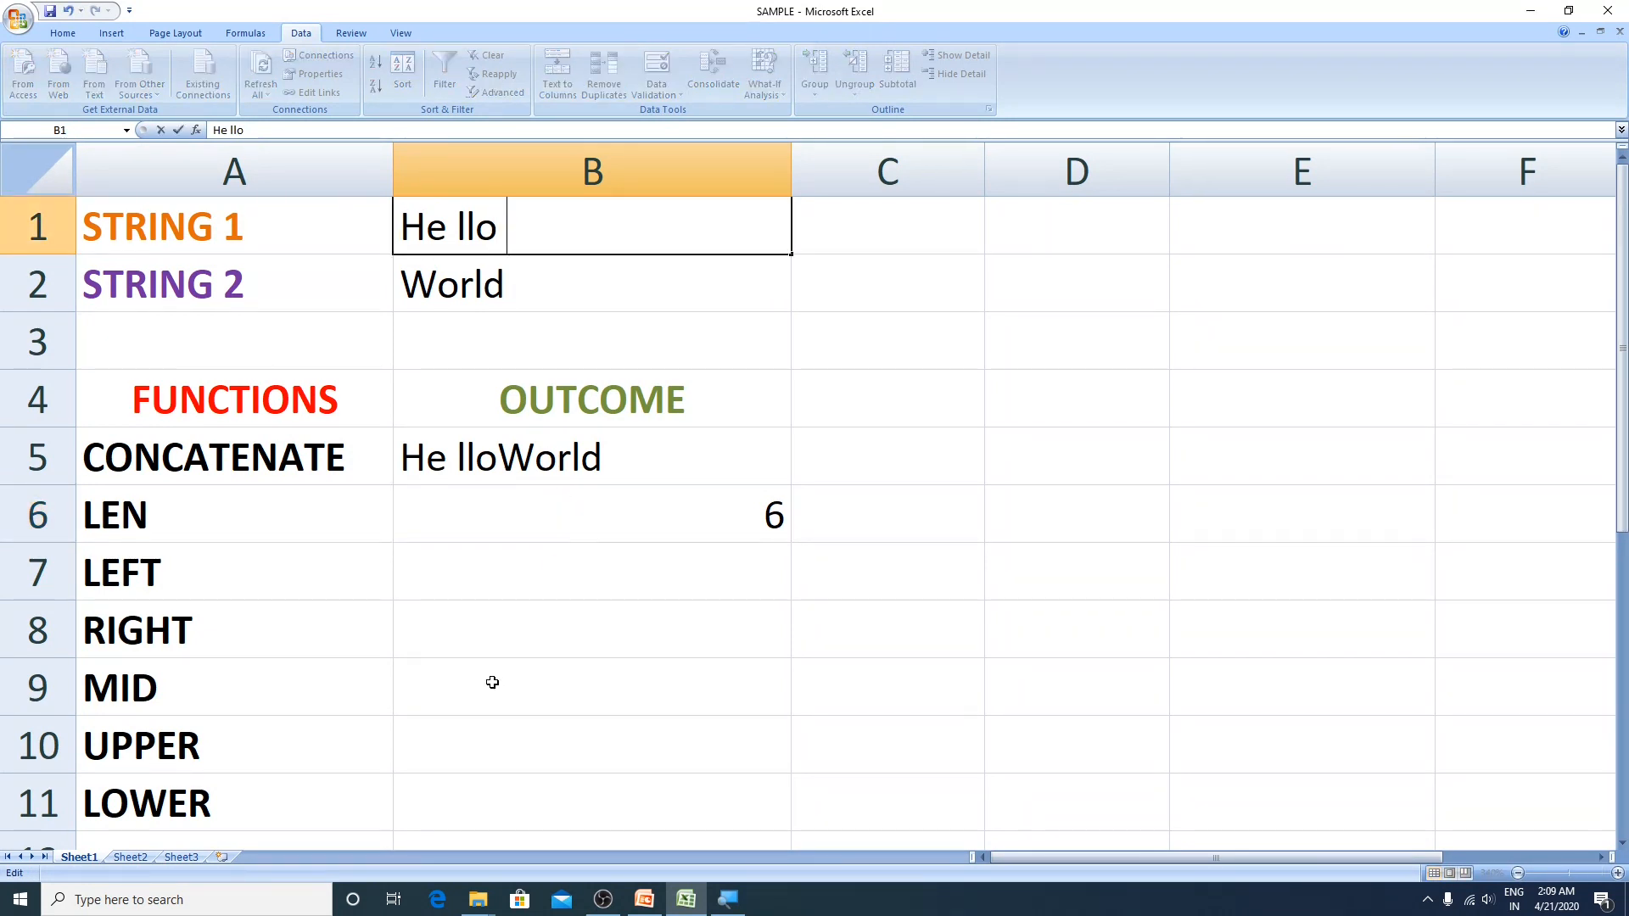
{"action": "key", "text": "Return"}
{"action": "left_click", "coordinate": [658, 533]}
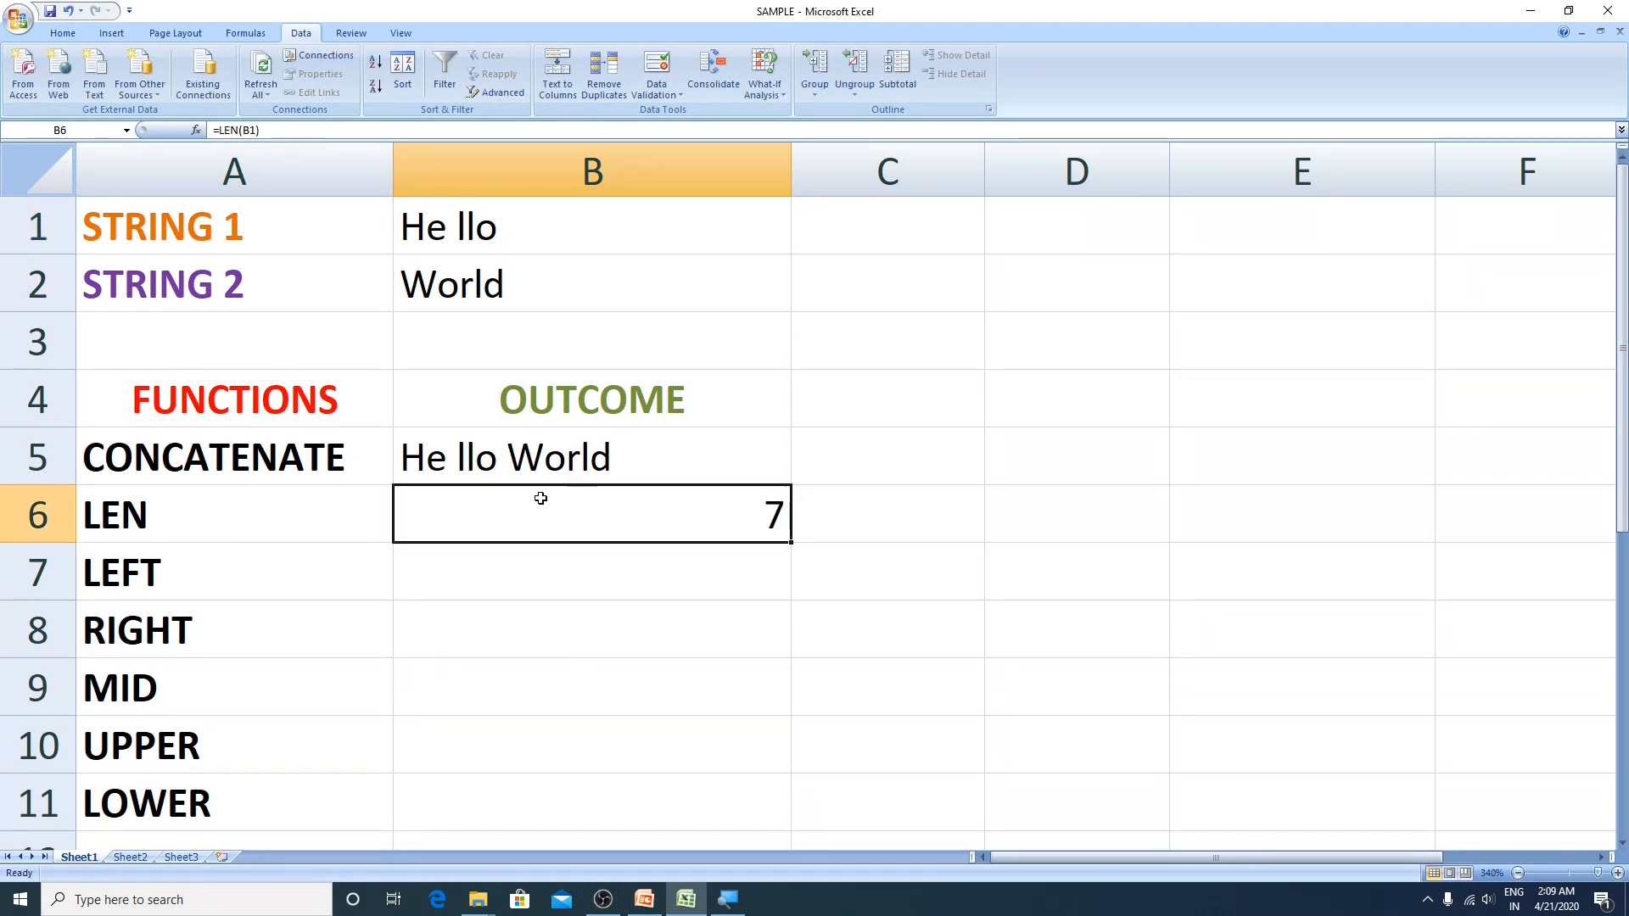
{"action": "left_click", "coordinate": [547, 461]}
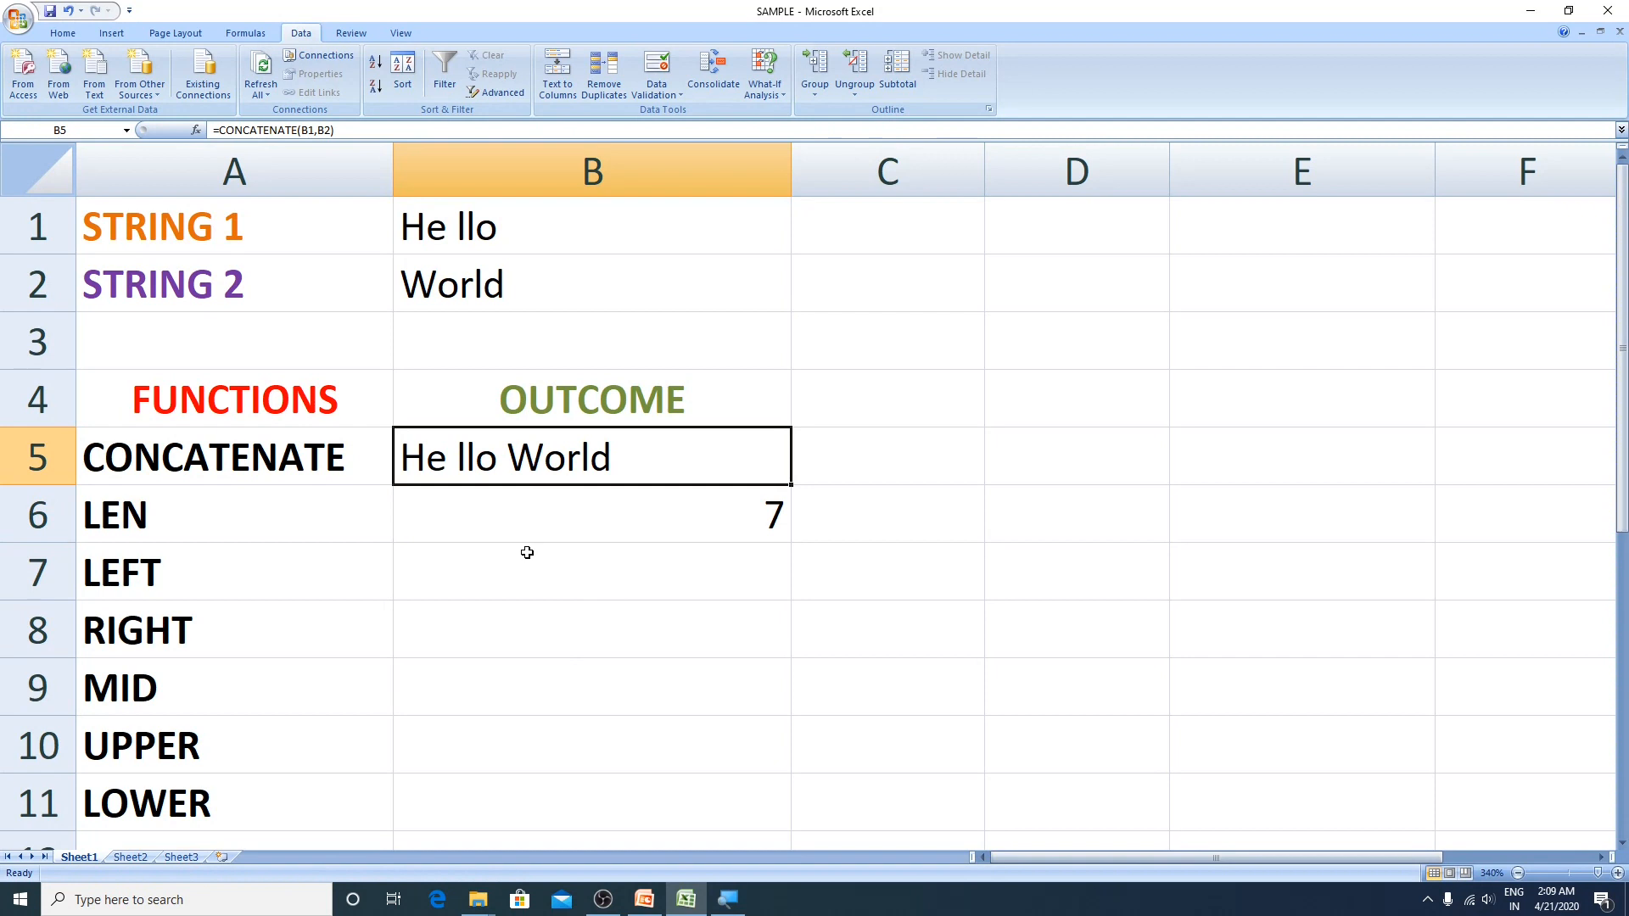
{"action": "left_click_drag", "start_coordinate": [466, 216], "coordinate": [469, 266]}
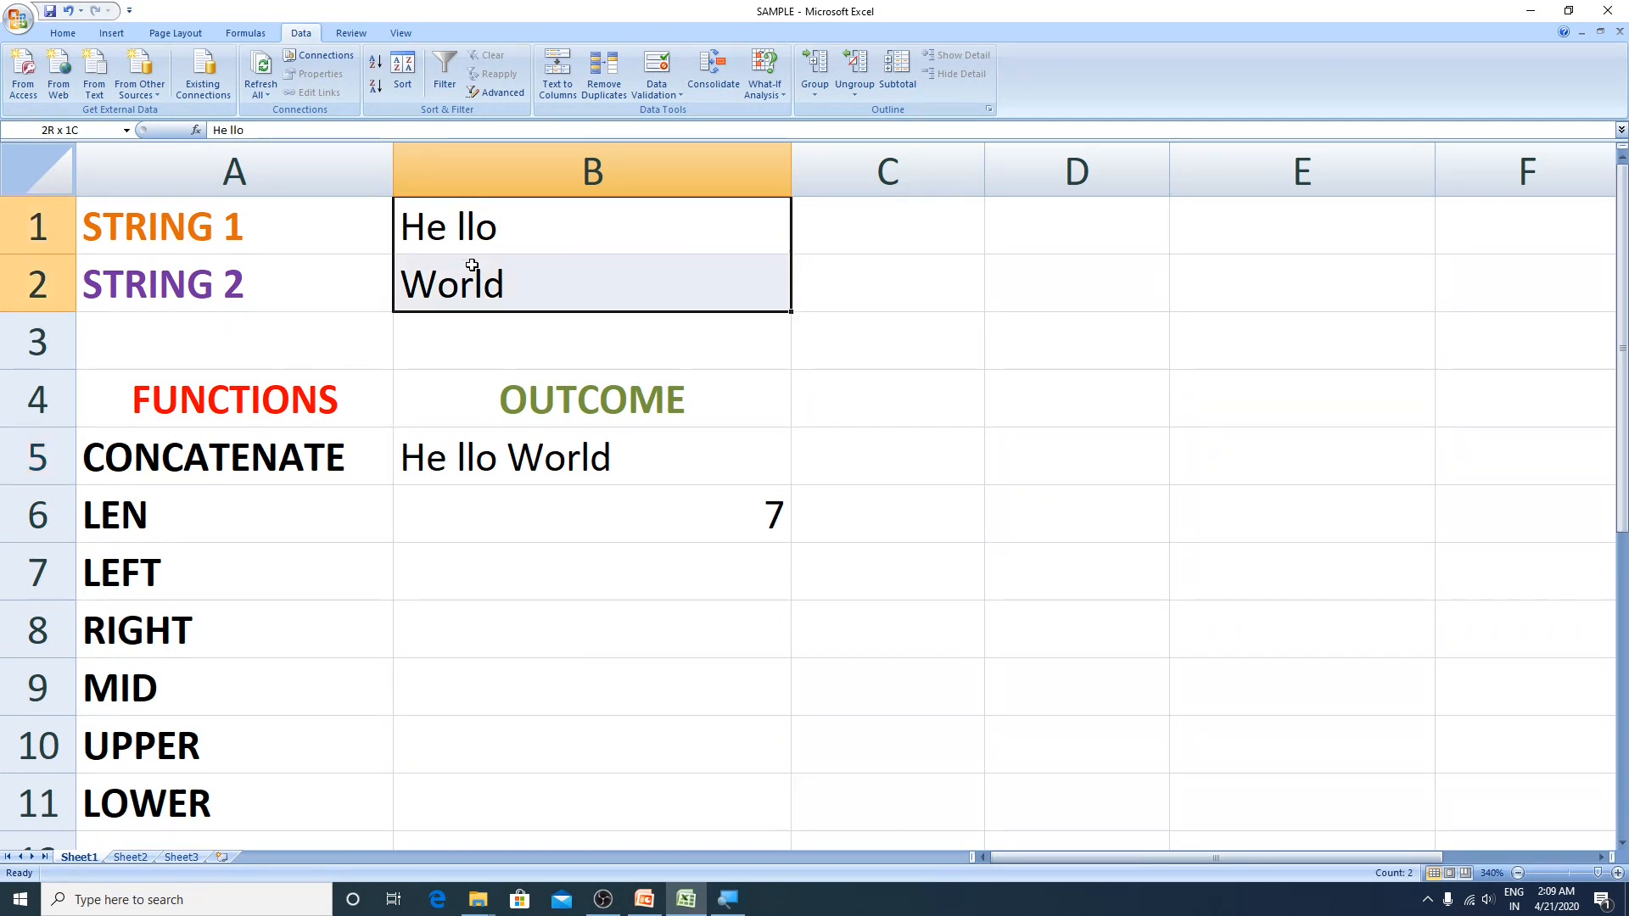
{"action": "left_click", "coordinate": [565, 472]}
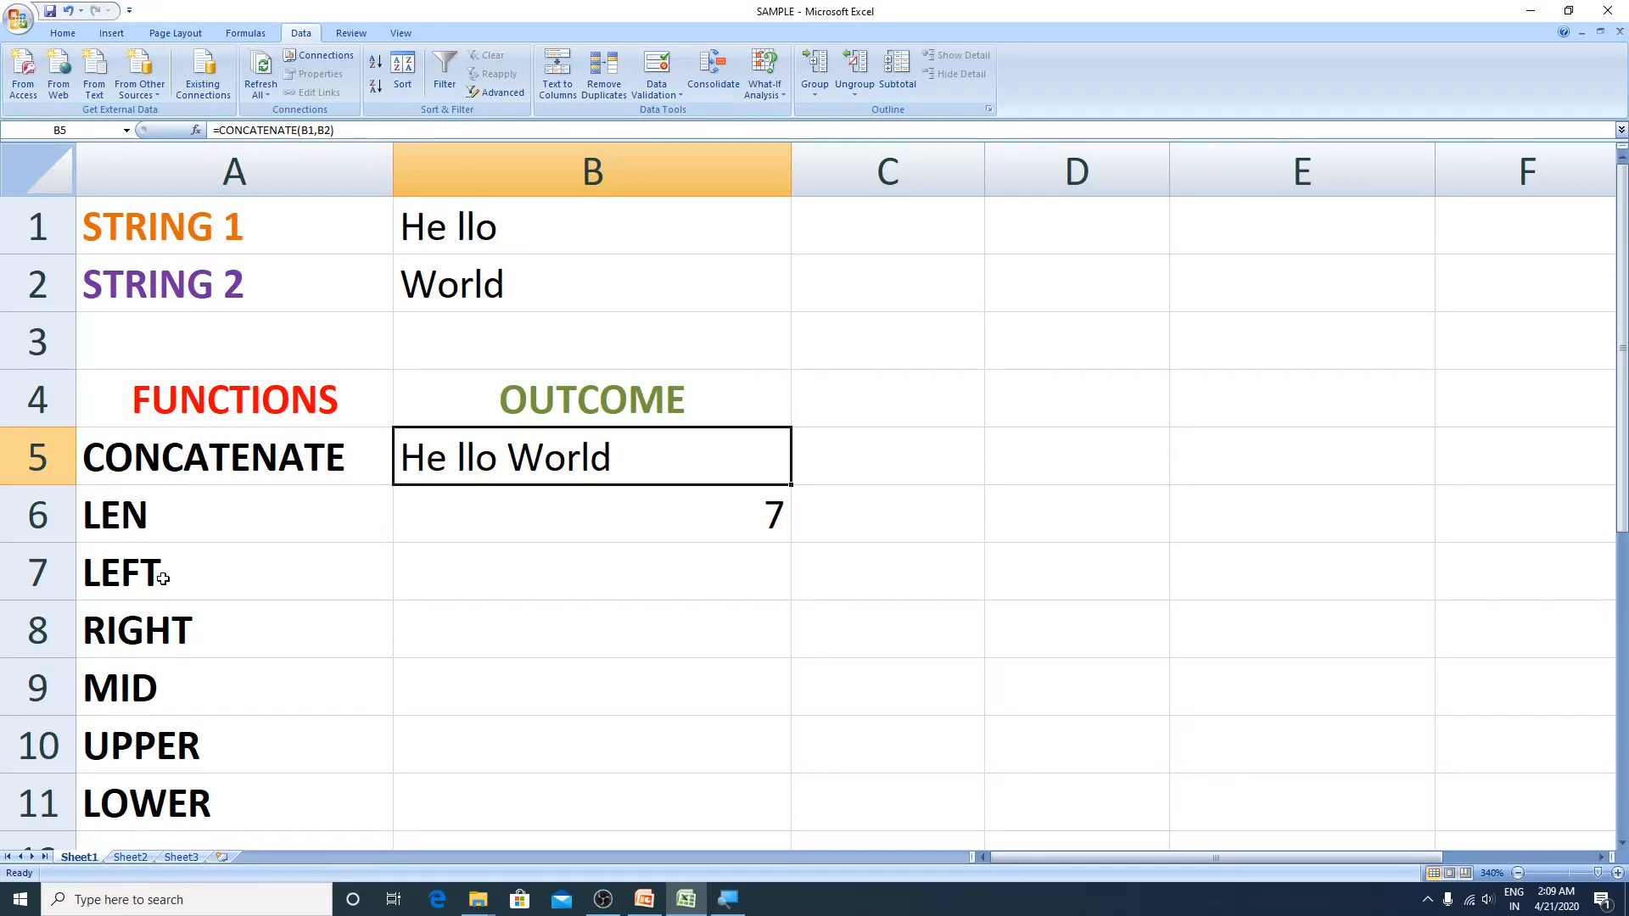
Enter a LEFT formula in cell B7 that extracts the first 2 characters of the string in B2.
{"action": "left_click", "coordinate": [469, 575]}
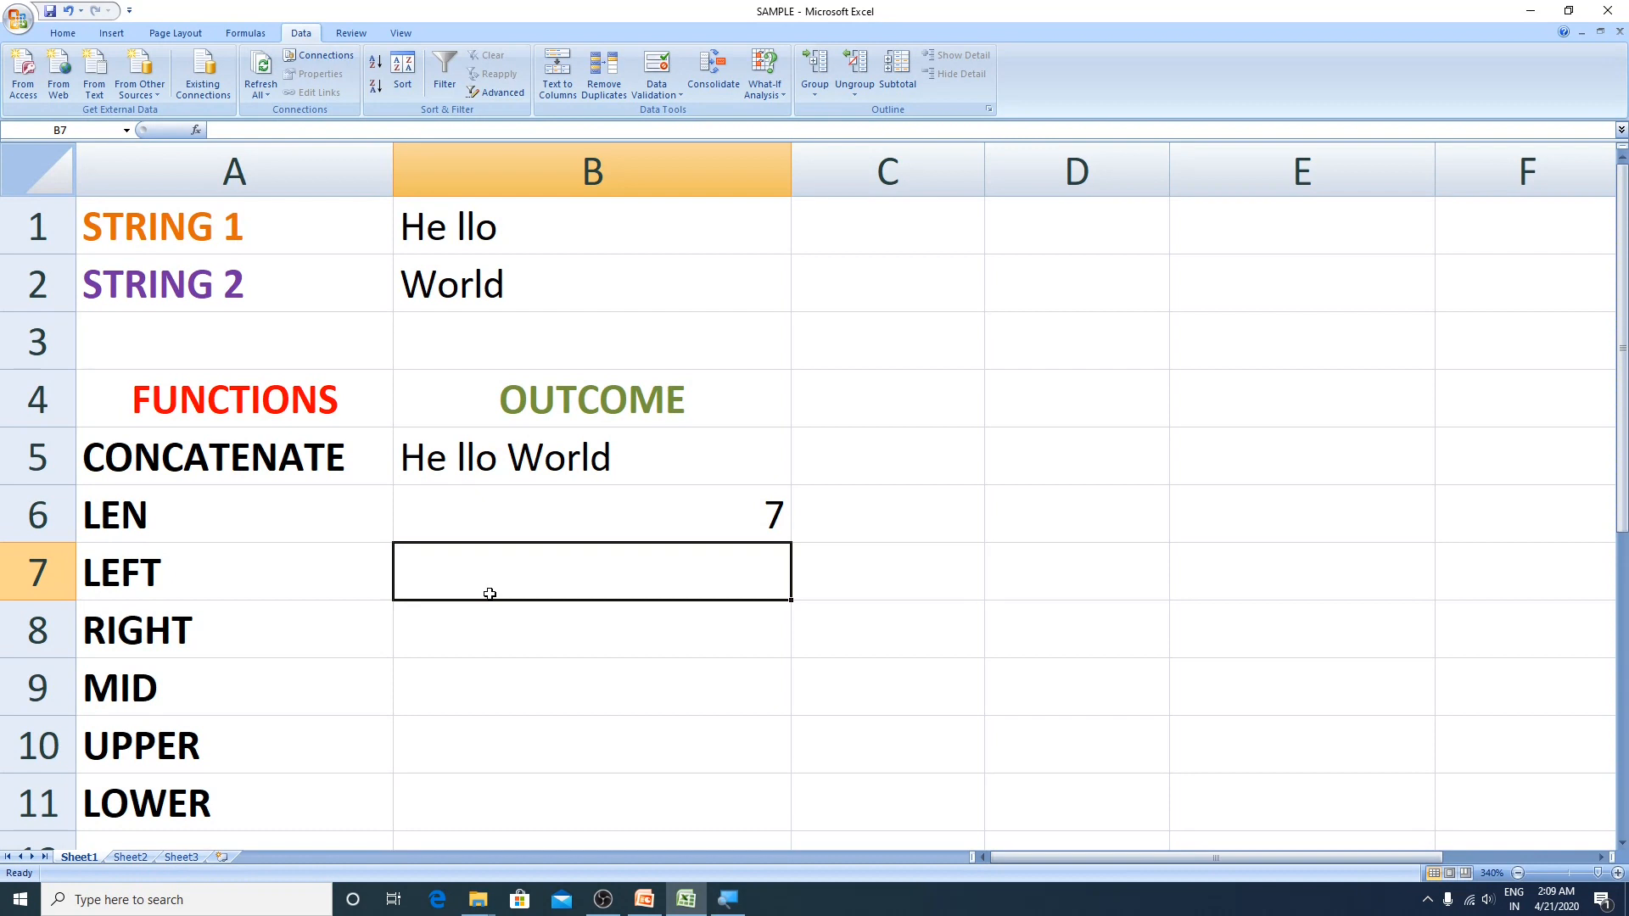
{"action": "type", "text": "=left"}
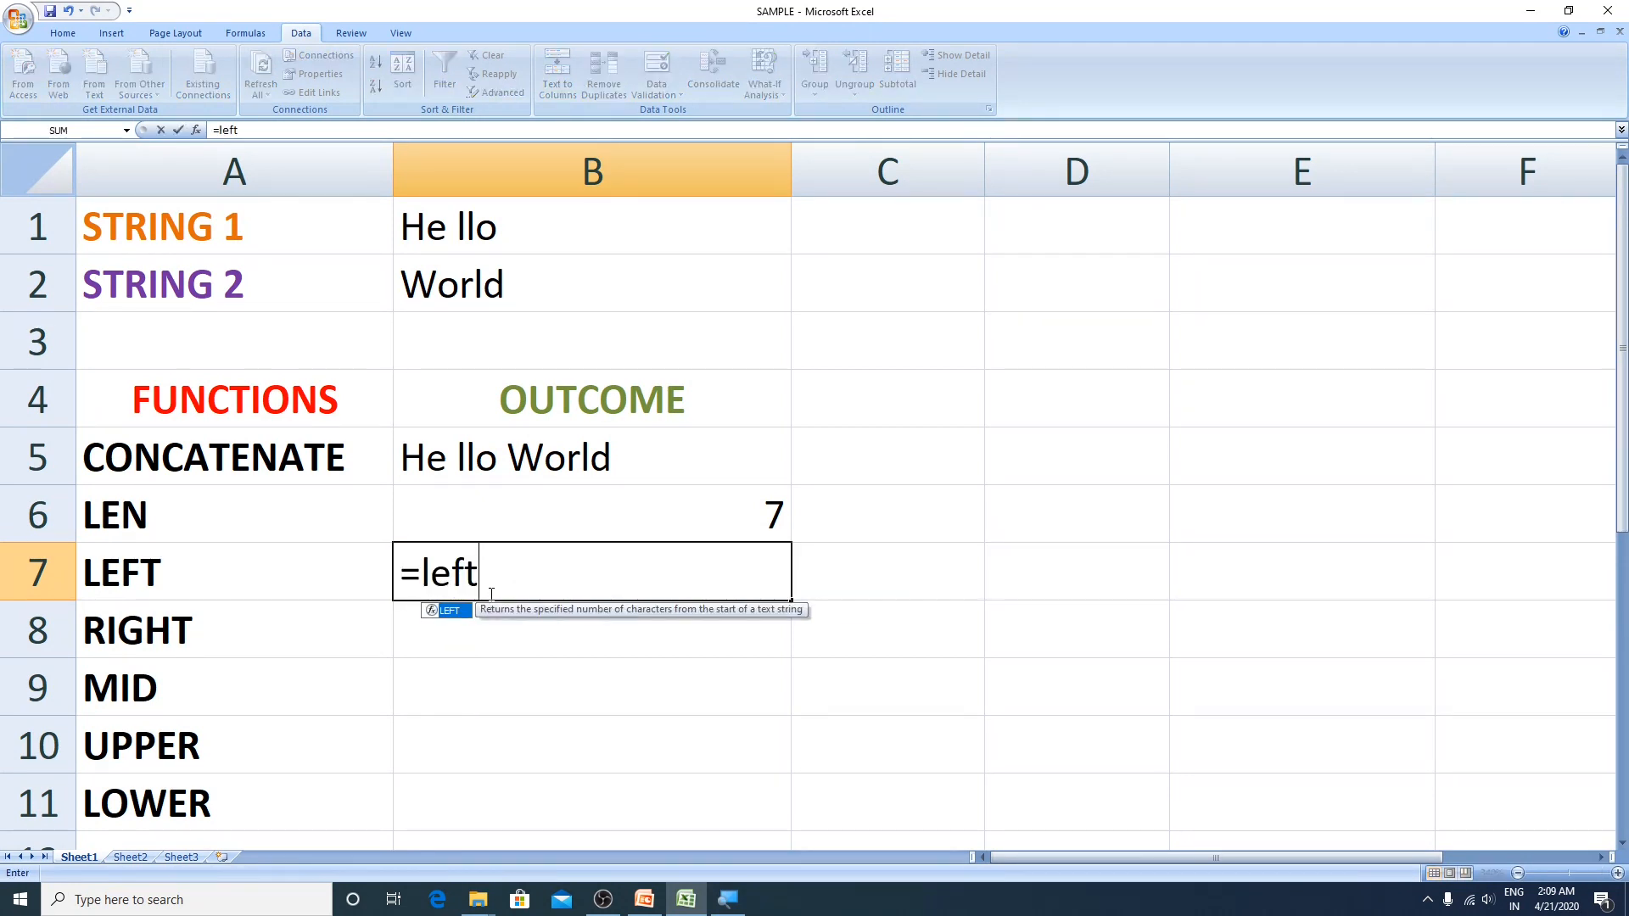
{"action": "type", "text": "("}
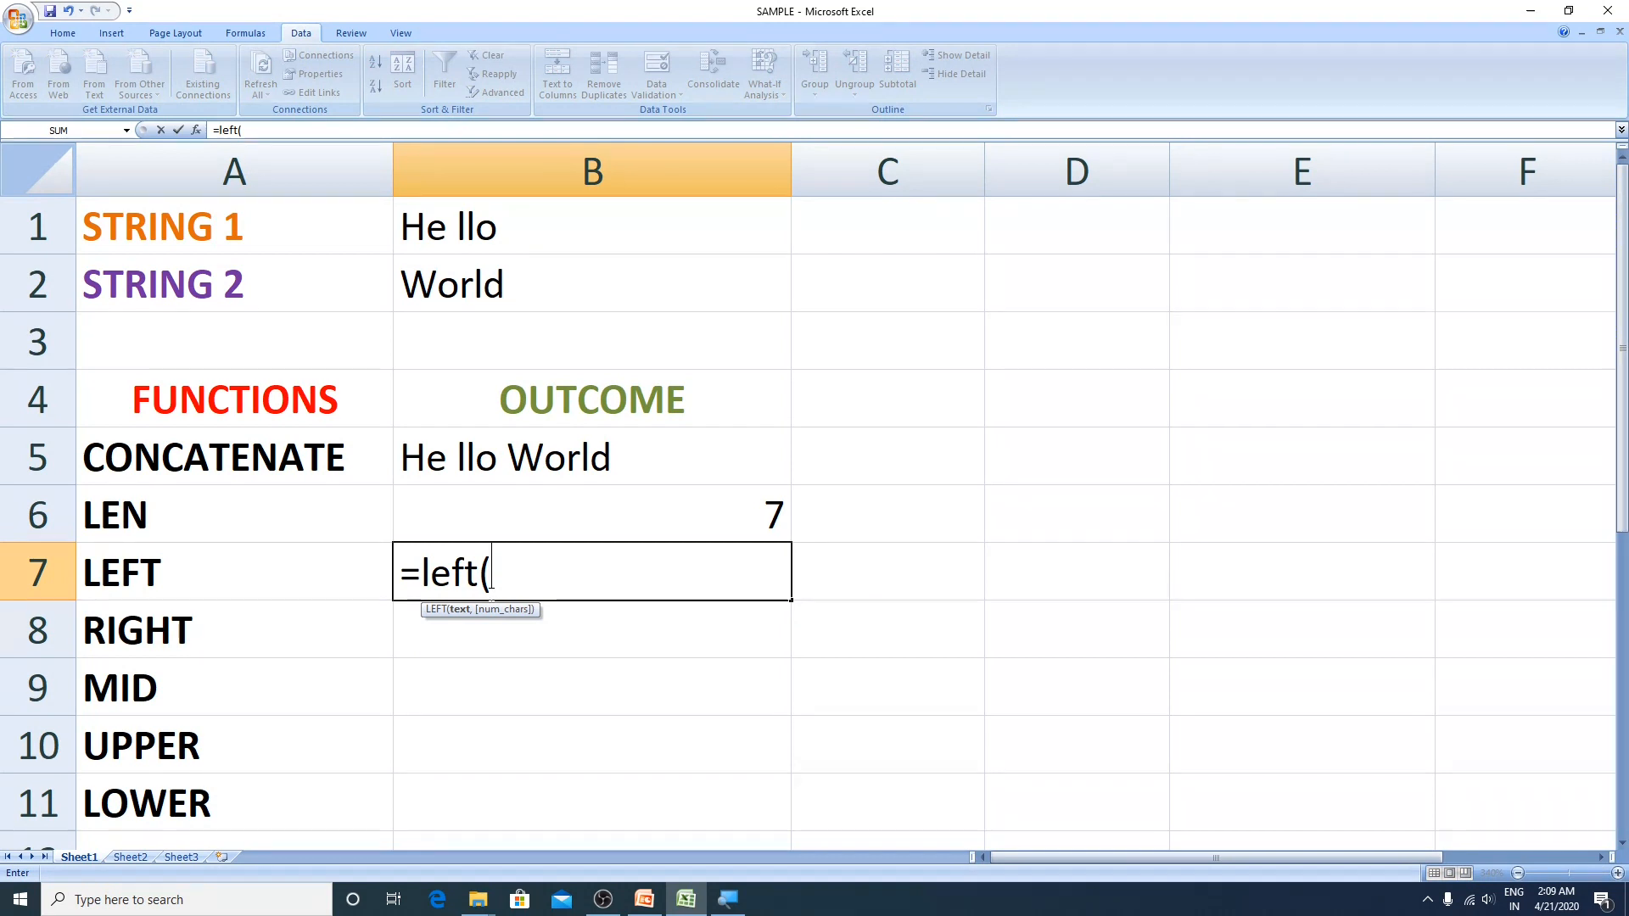
{"action": "left_click", "coordinate": [487, 292]}
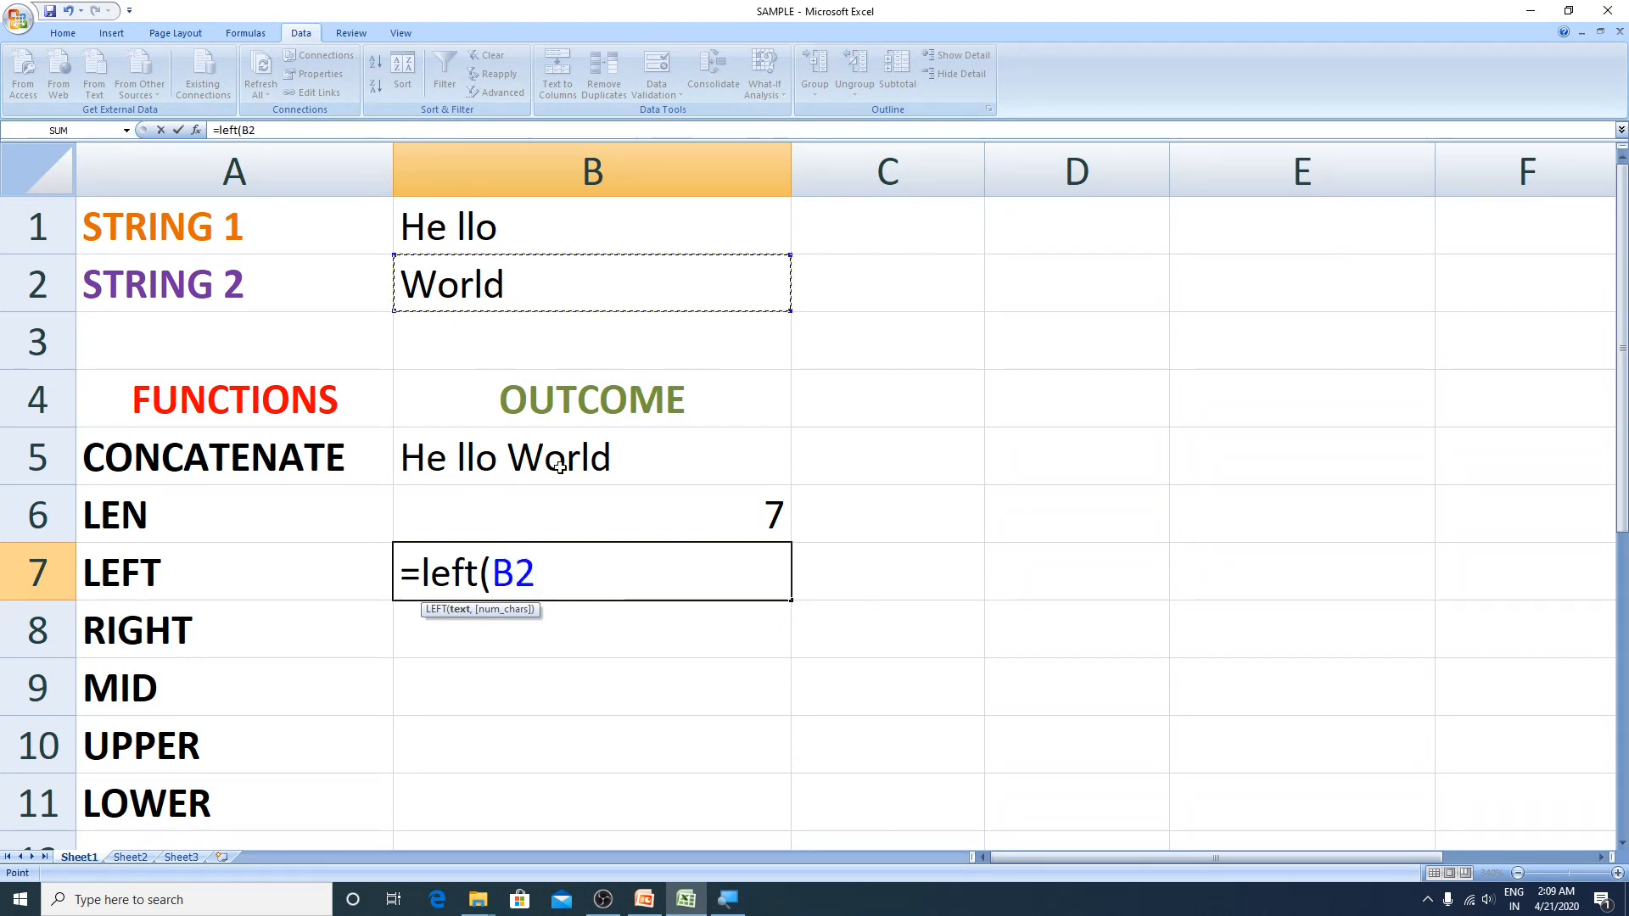
{"action": "type", "text": ","}
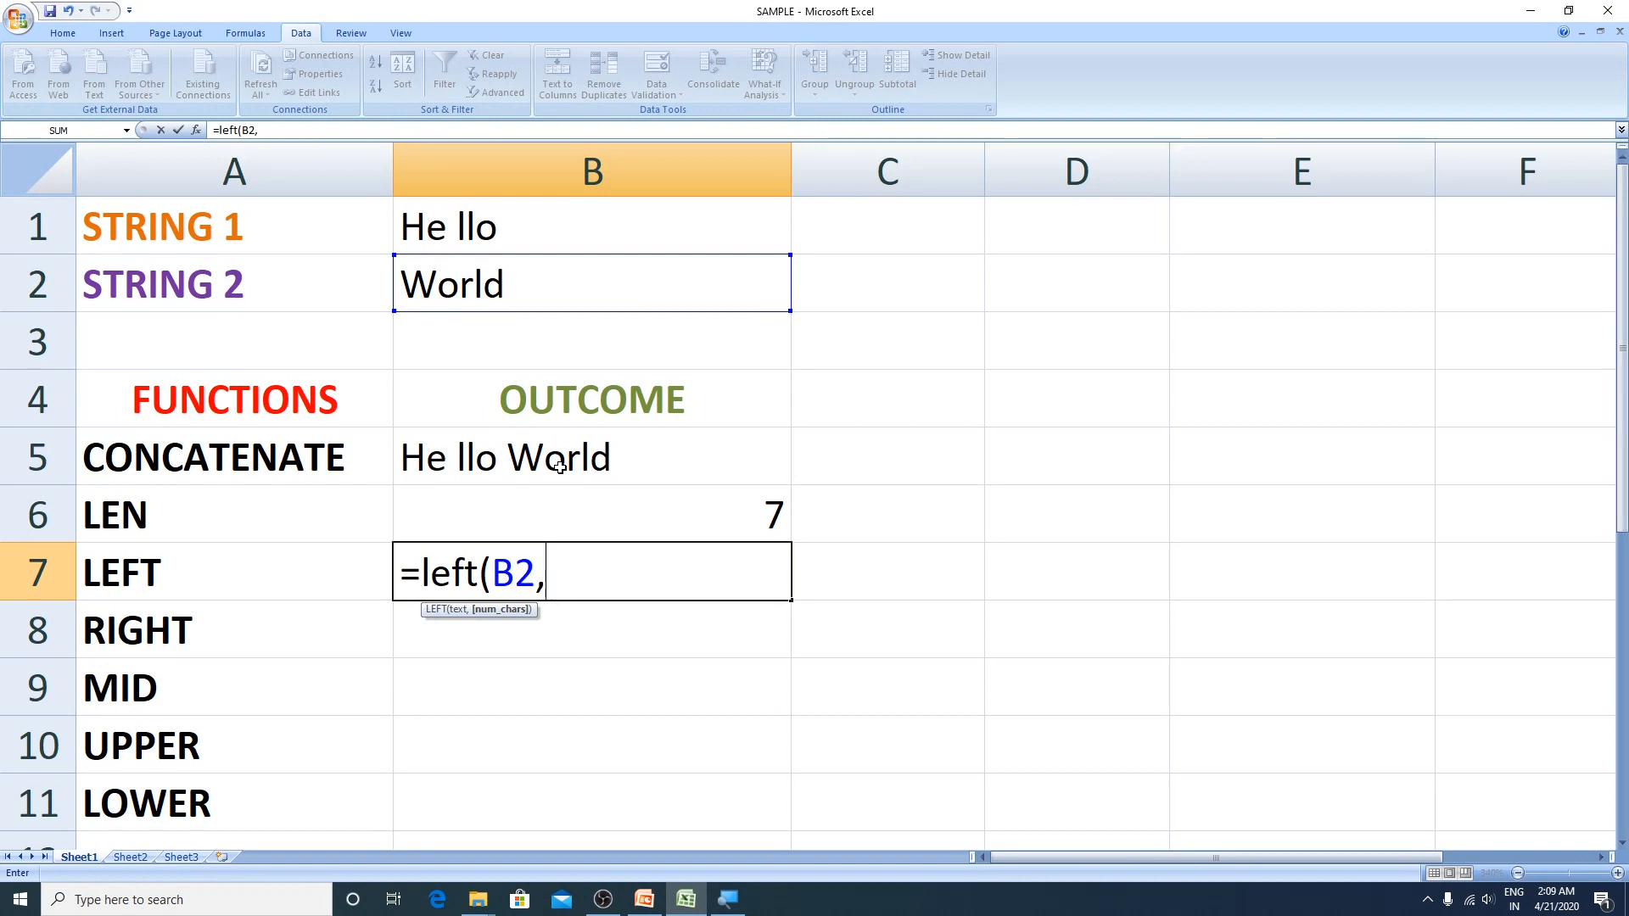
{"action": "type", "text": "2)"}
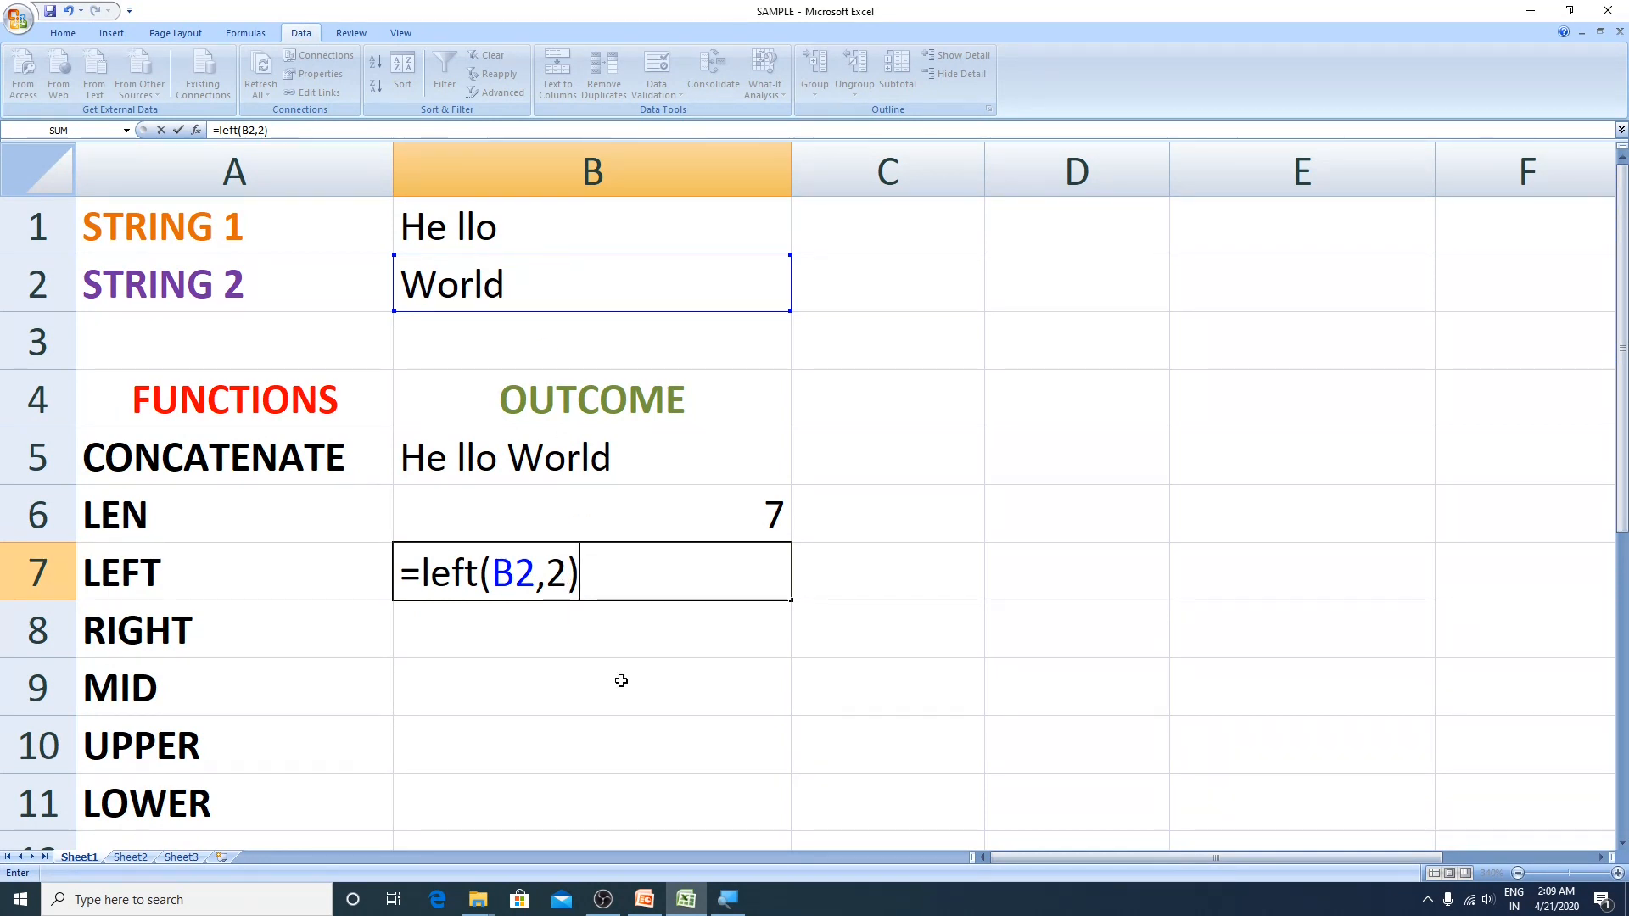
{"action": "key", "text": "Return"}
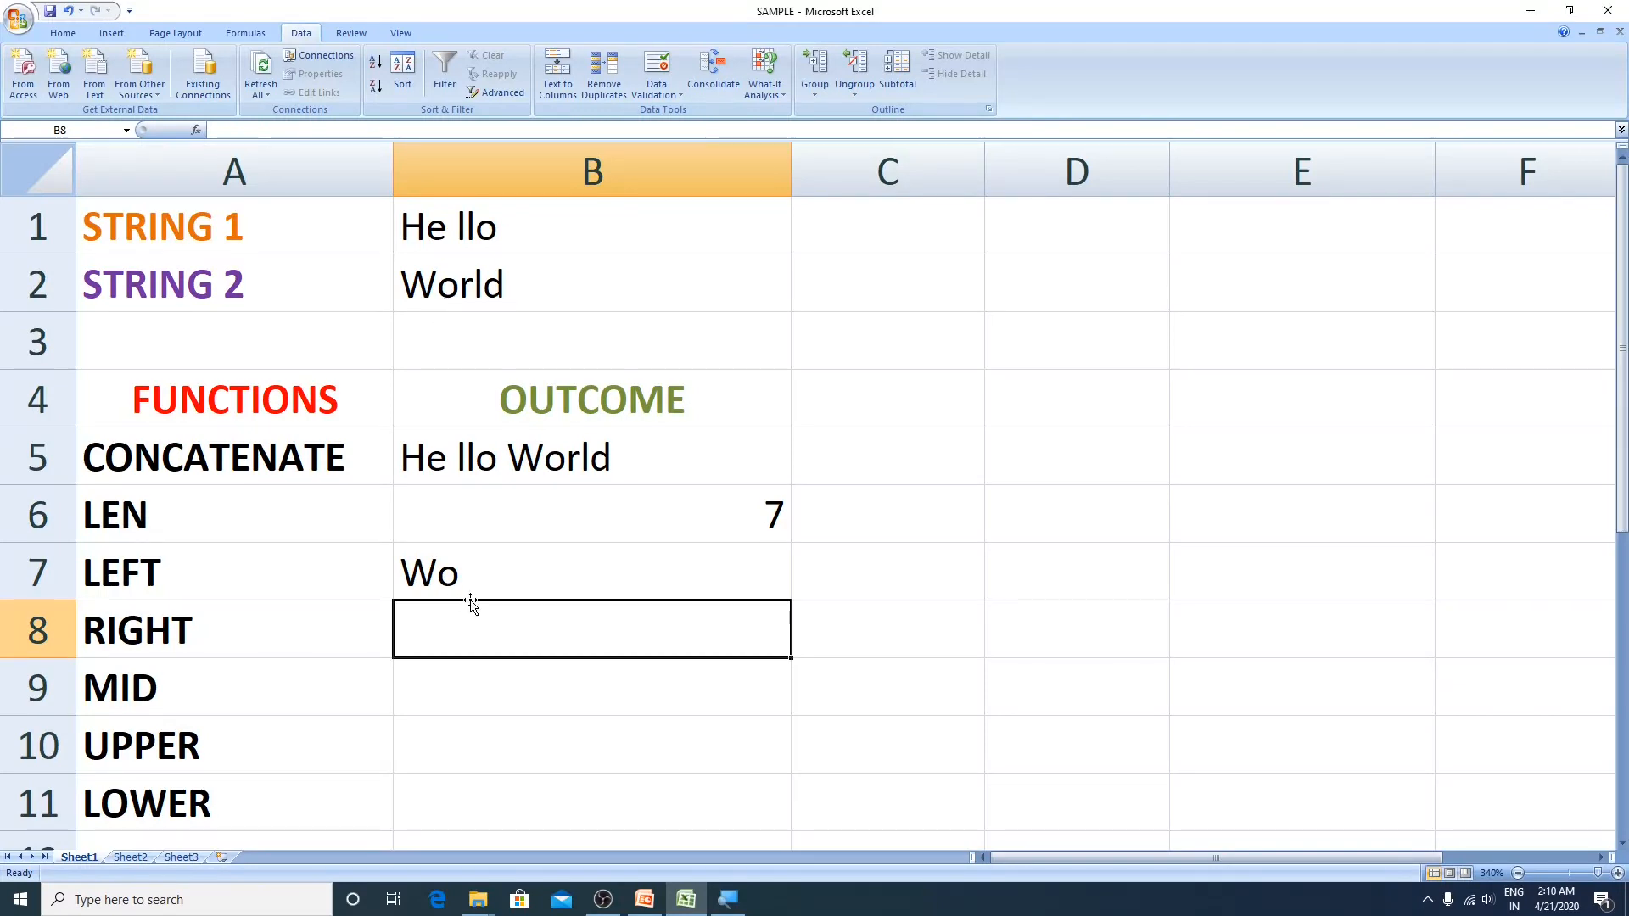
Enter a RIGHT formula in cell B8 that extracts the last 3 characters of the string in B2.
{"action": "type", "text": "=right"}
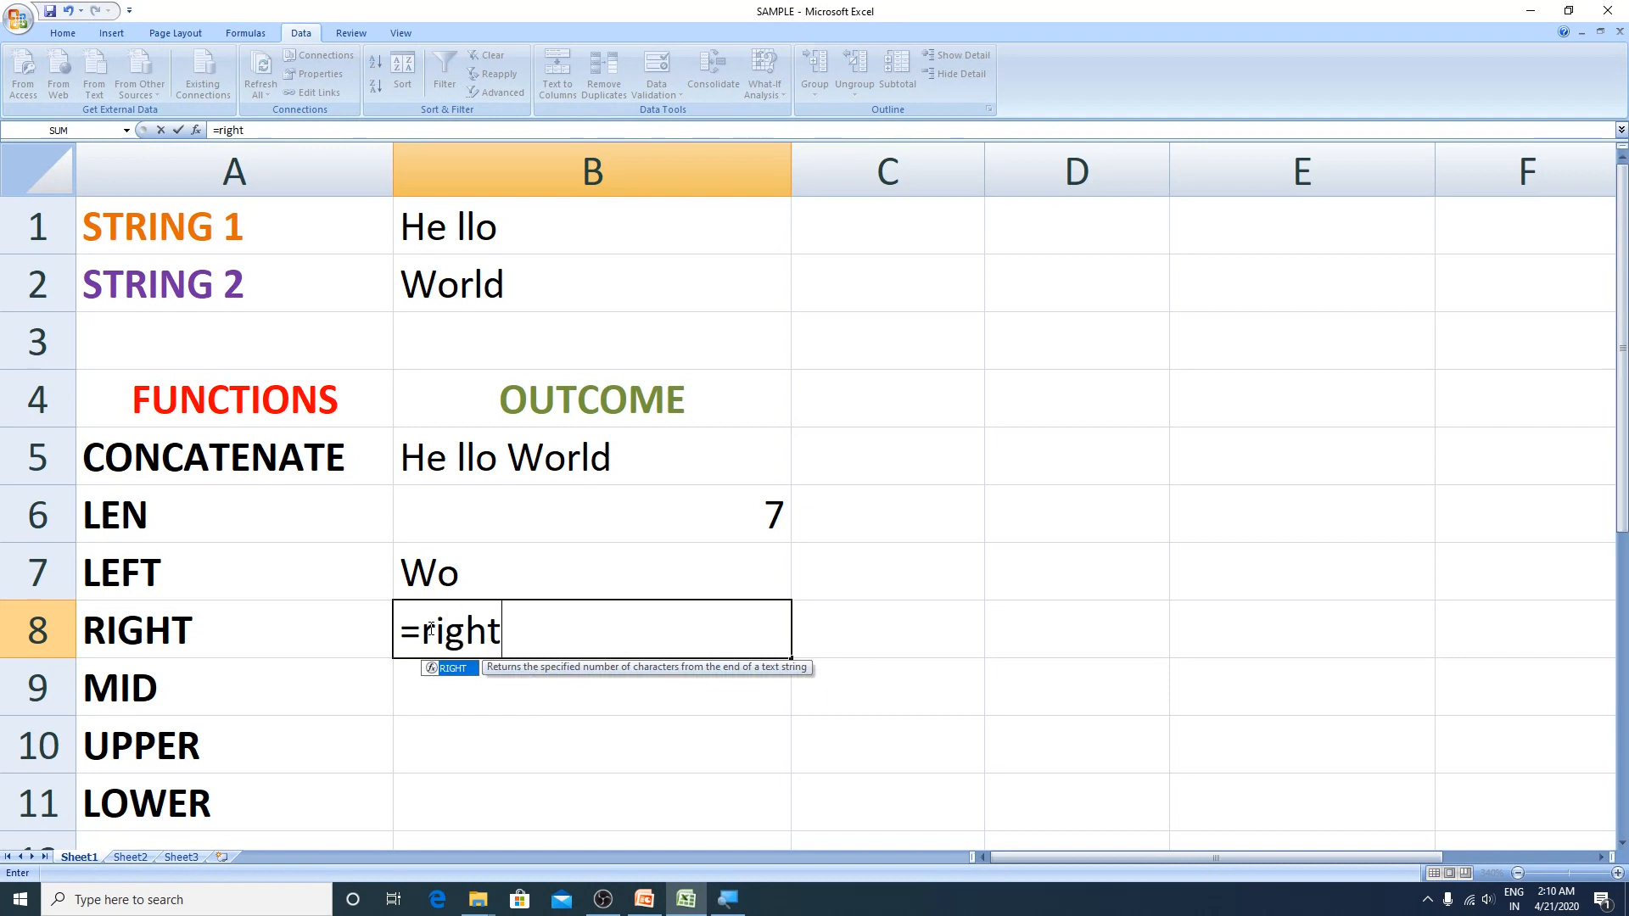
{"action": "type", "text": "("}
{"action": "left_click", "coordinate": [490, 302]}
{"action": "type", "text": ","}
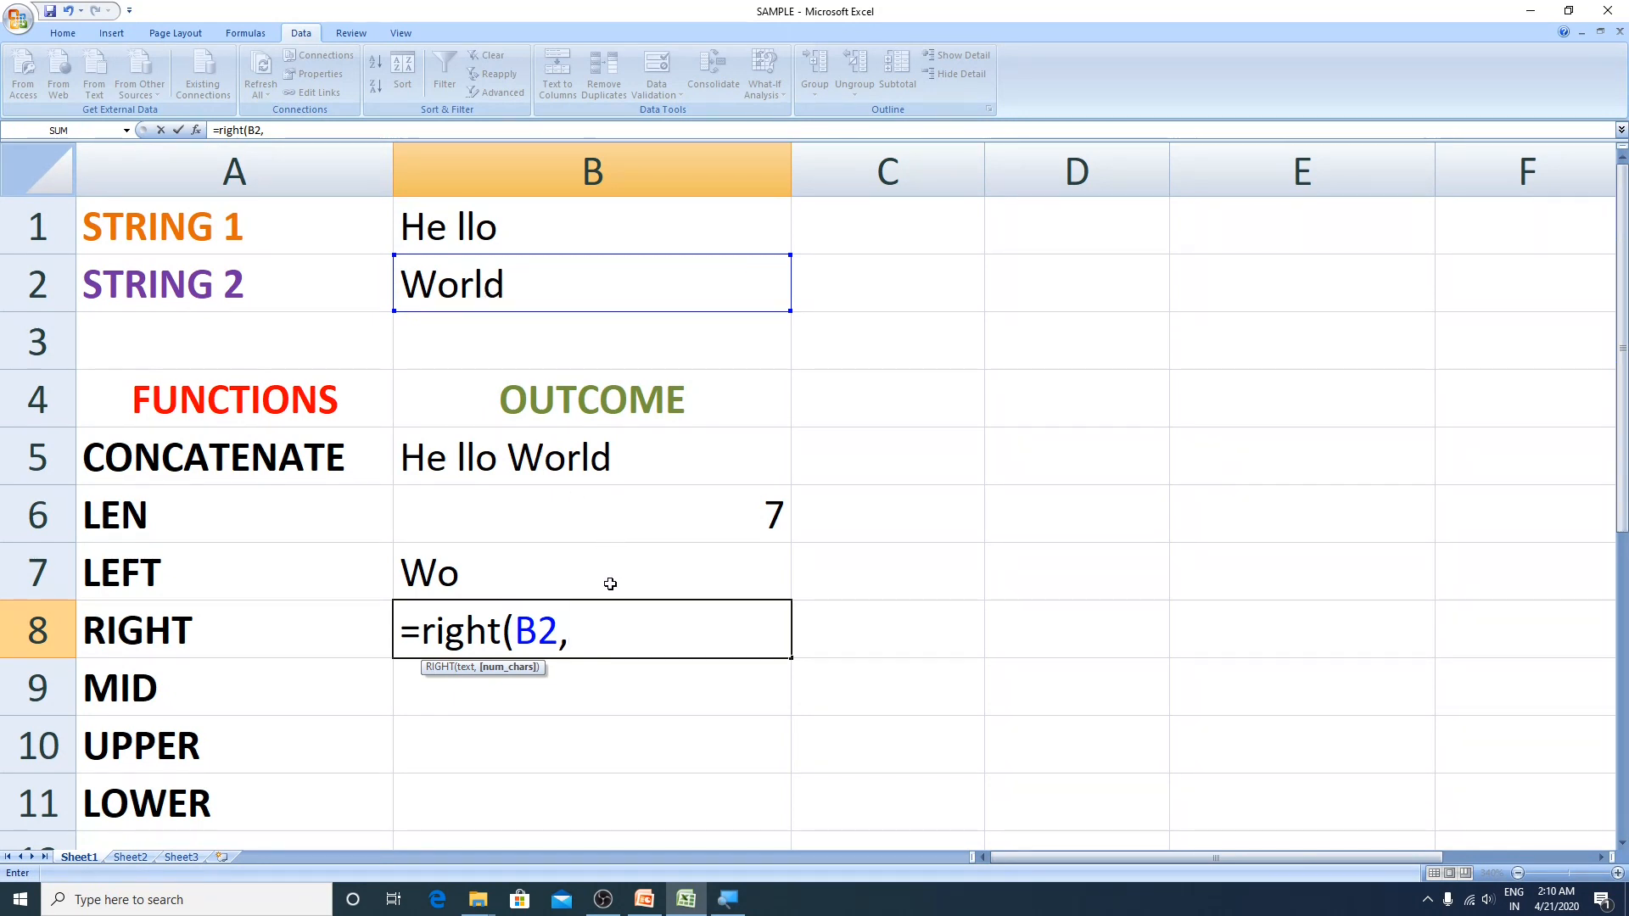
{"action": "type", "text": "3)"}
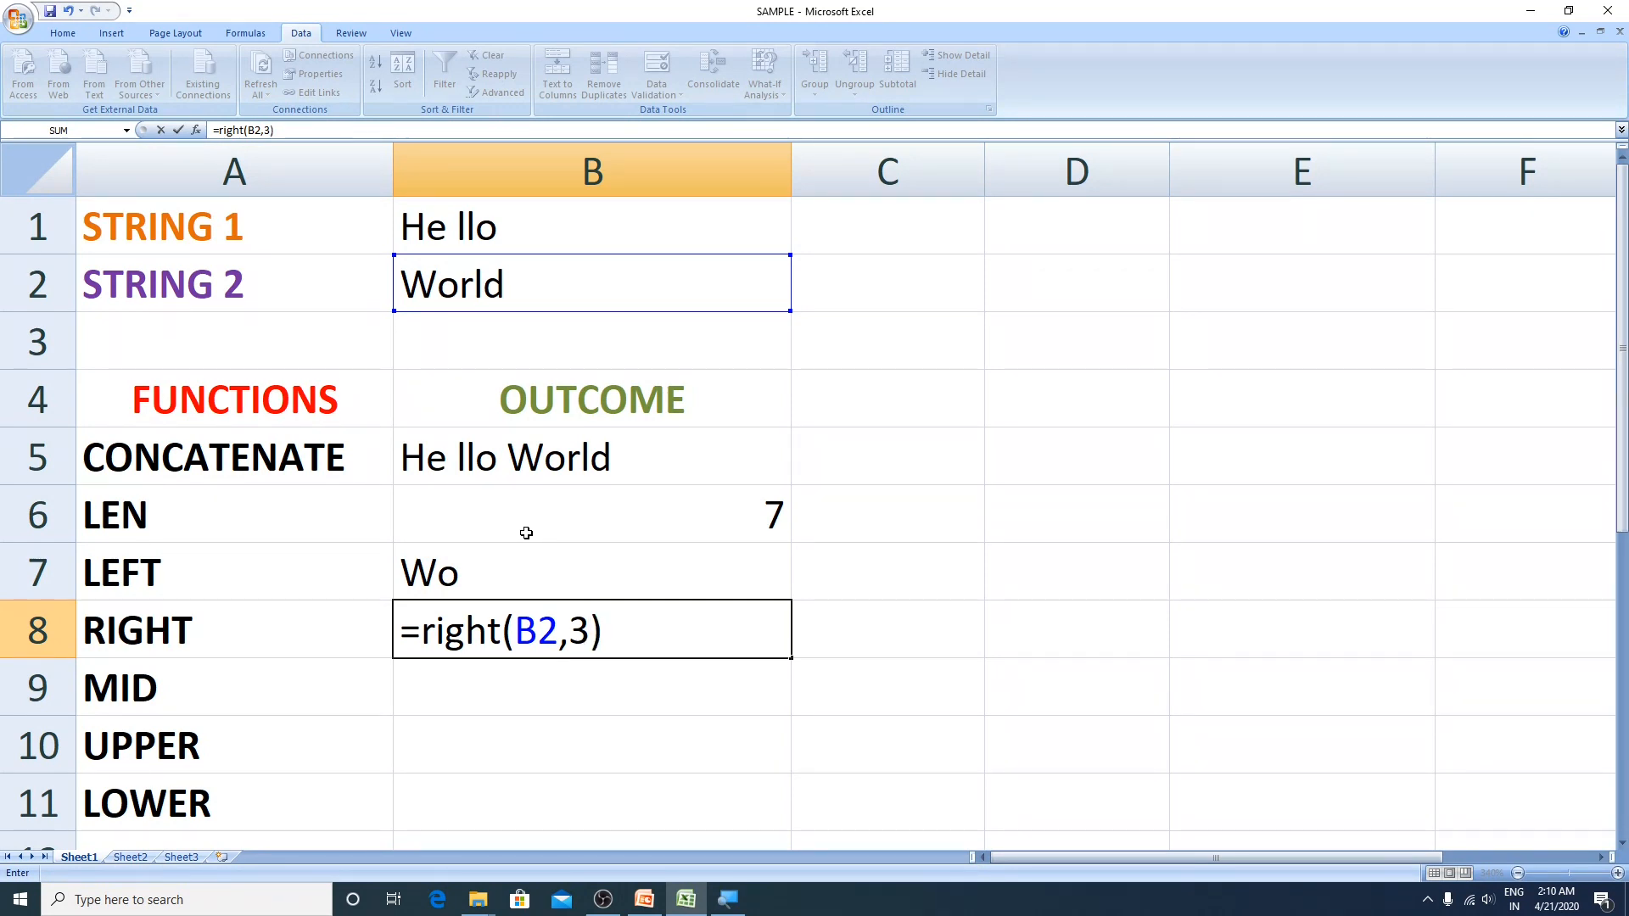
{"action": "key", "text": "Return"}
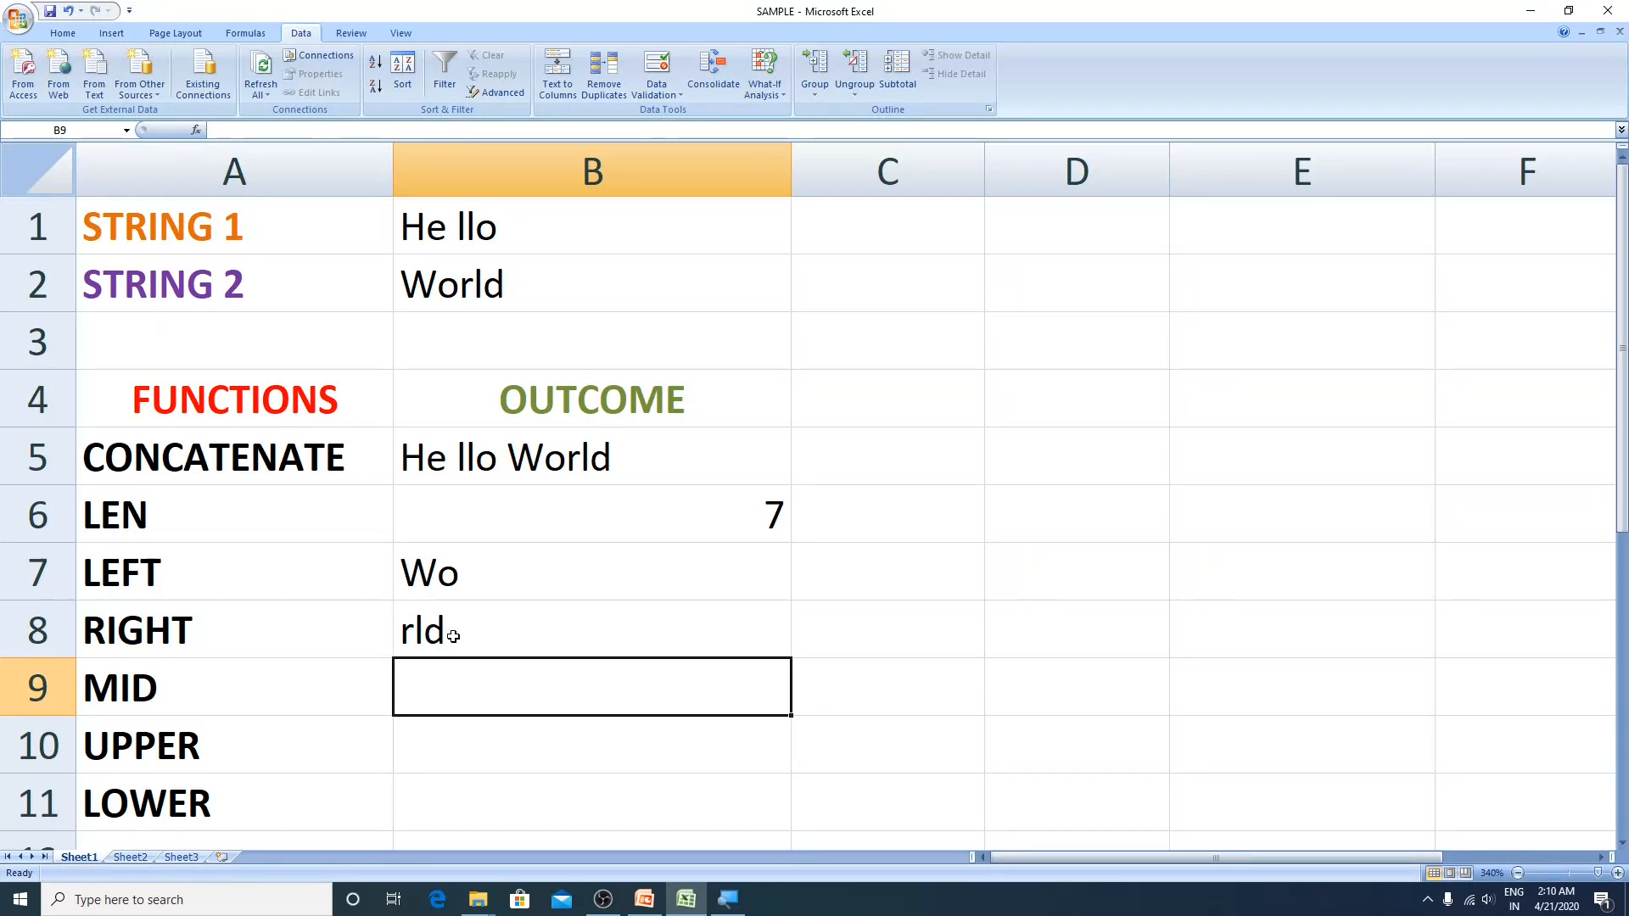
{"action": "left_click_drag", "start_coordinate": [486, 582], "coordinate": [483, 625]}
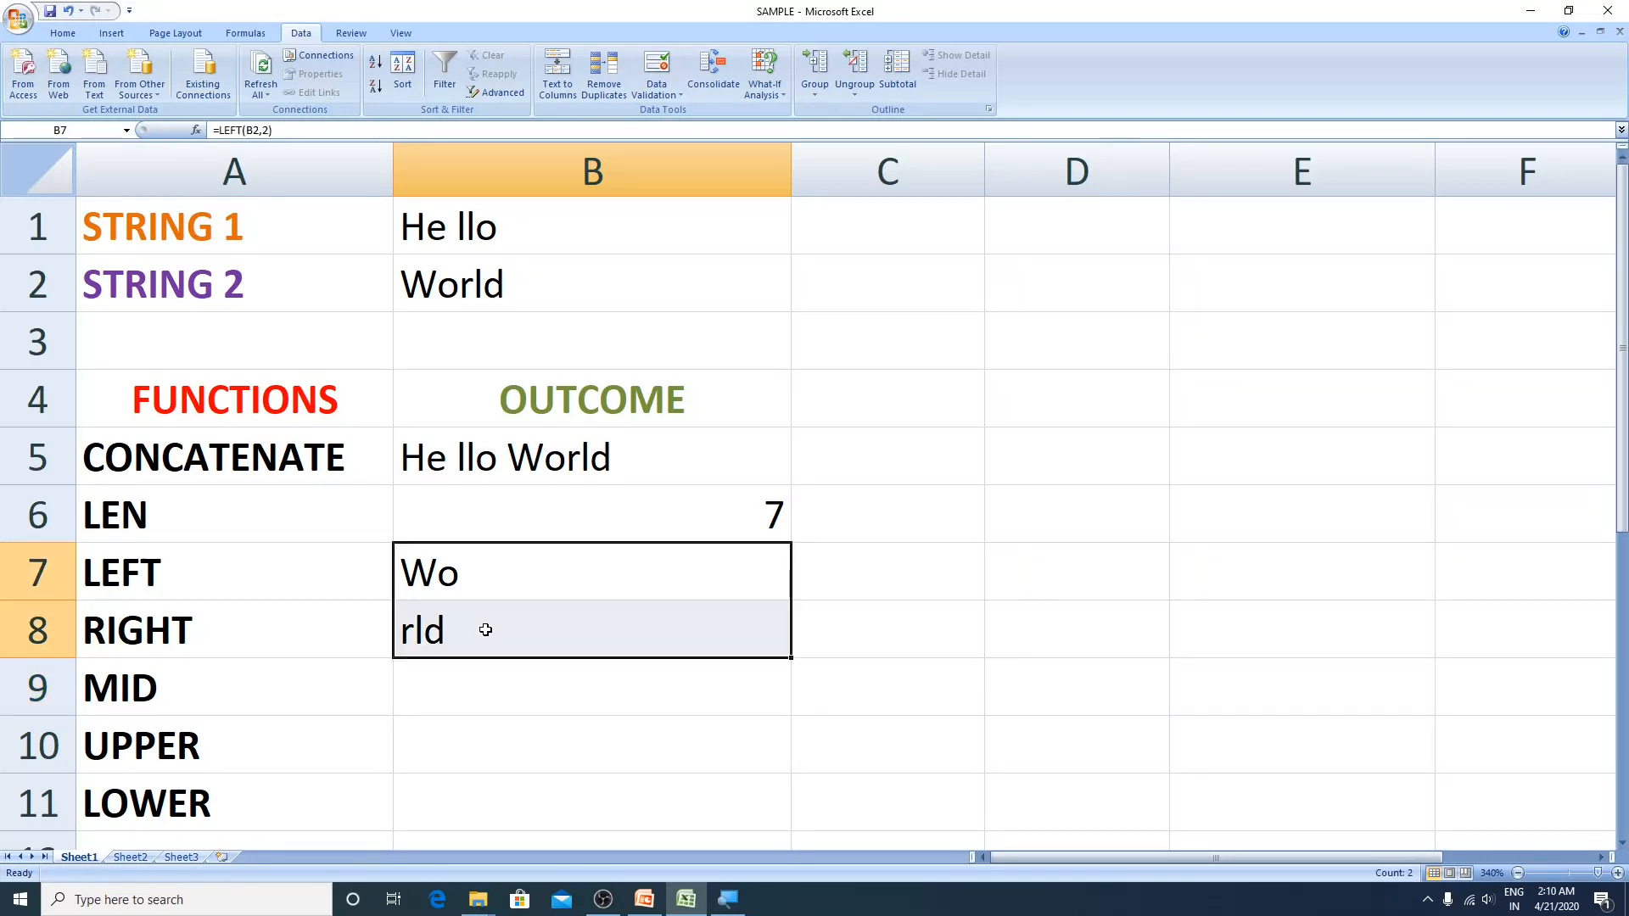
Enter a MID formula in cell B9 that extracts 4 characters of the string in B2, starting at character 2.
{"action": "left_click", "coordinate": [451, 685]}
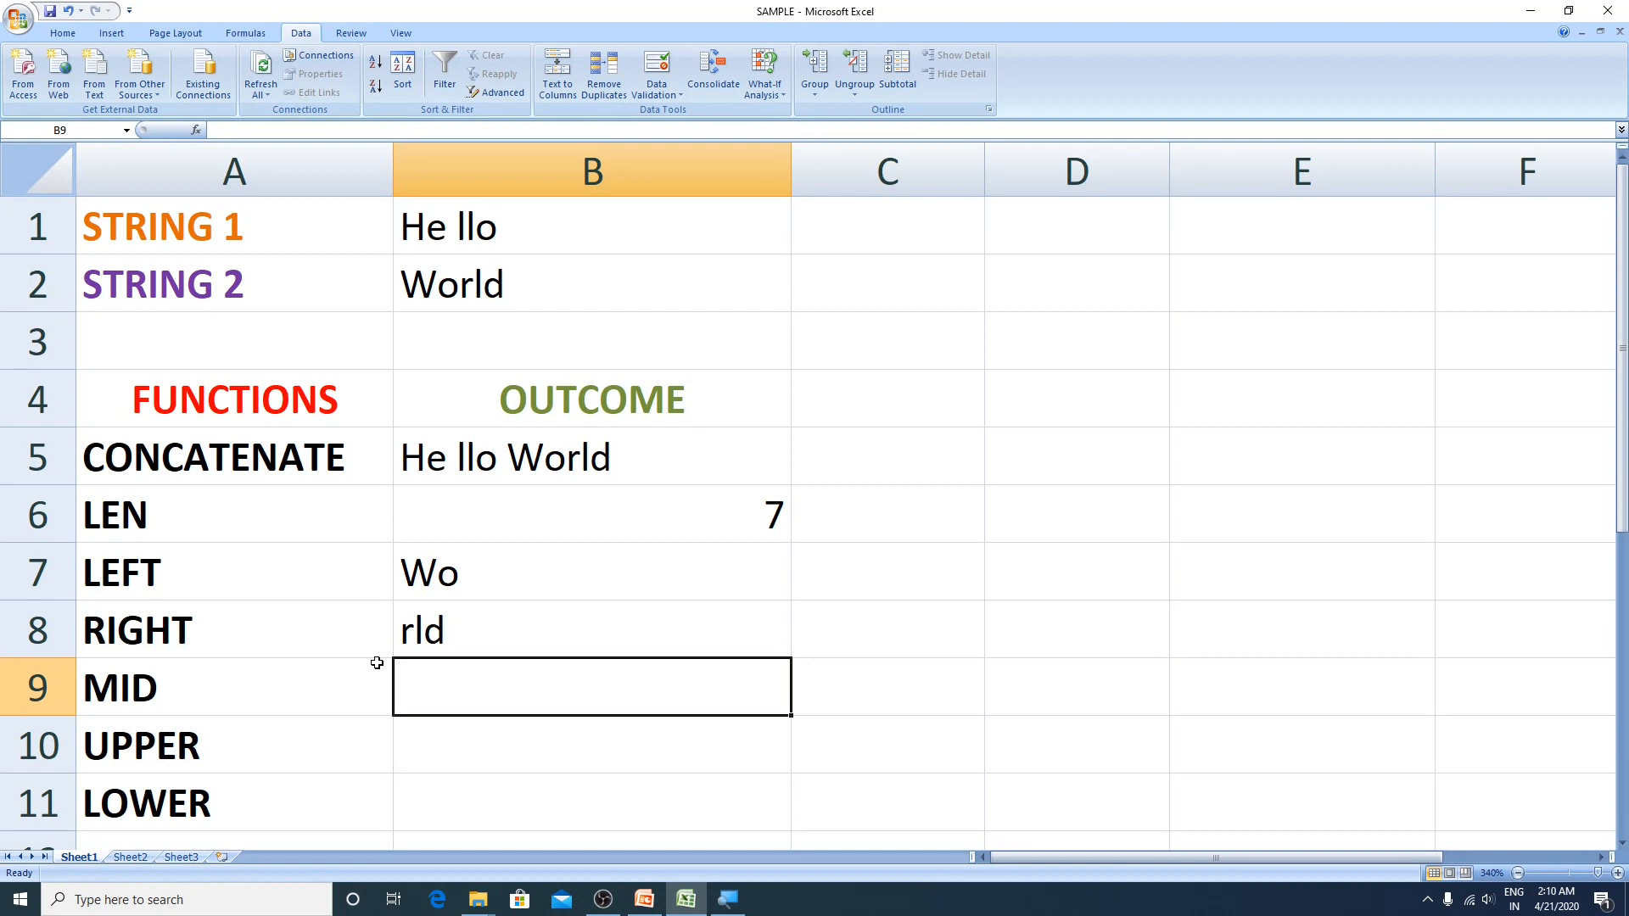
{"action": "left_click", "coordinate": [284, 679]}
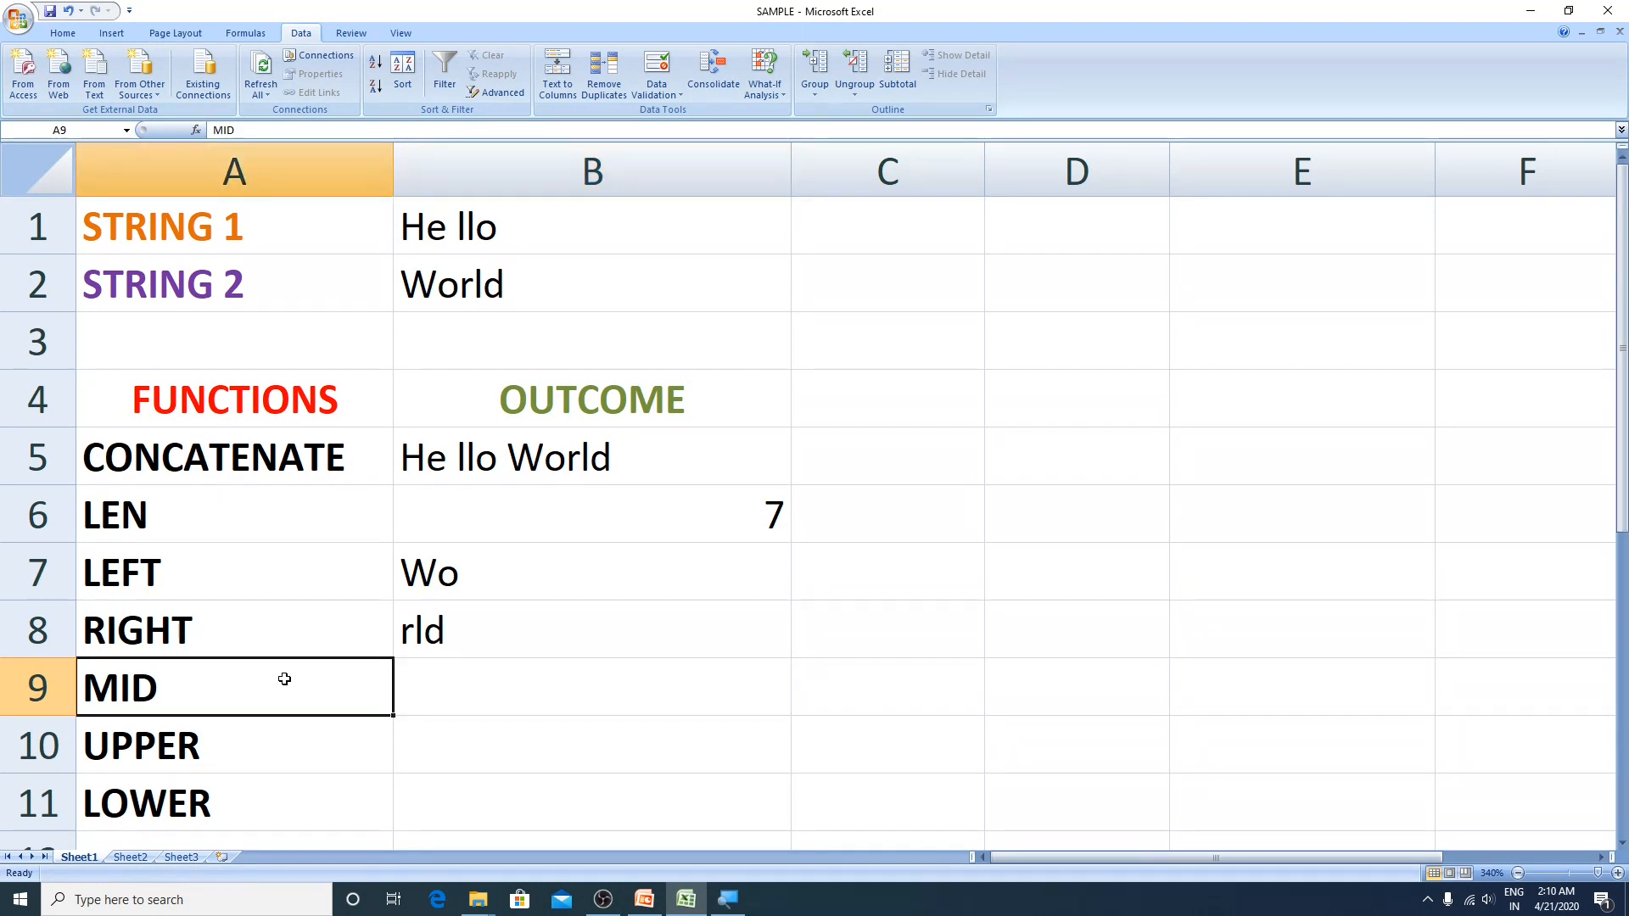
{"action": "left_click", "coordinate": [448, 683]}
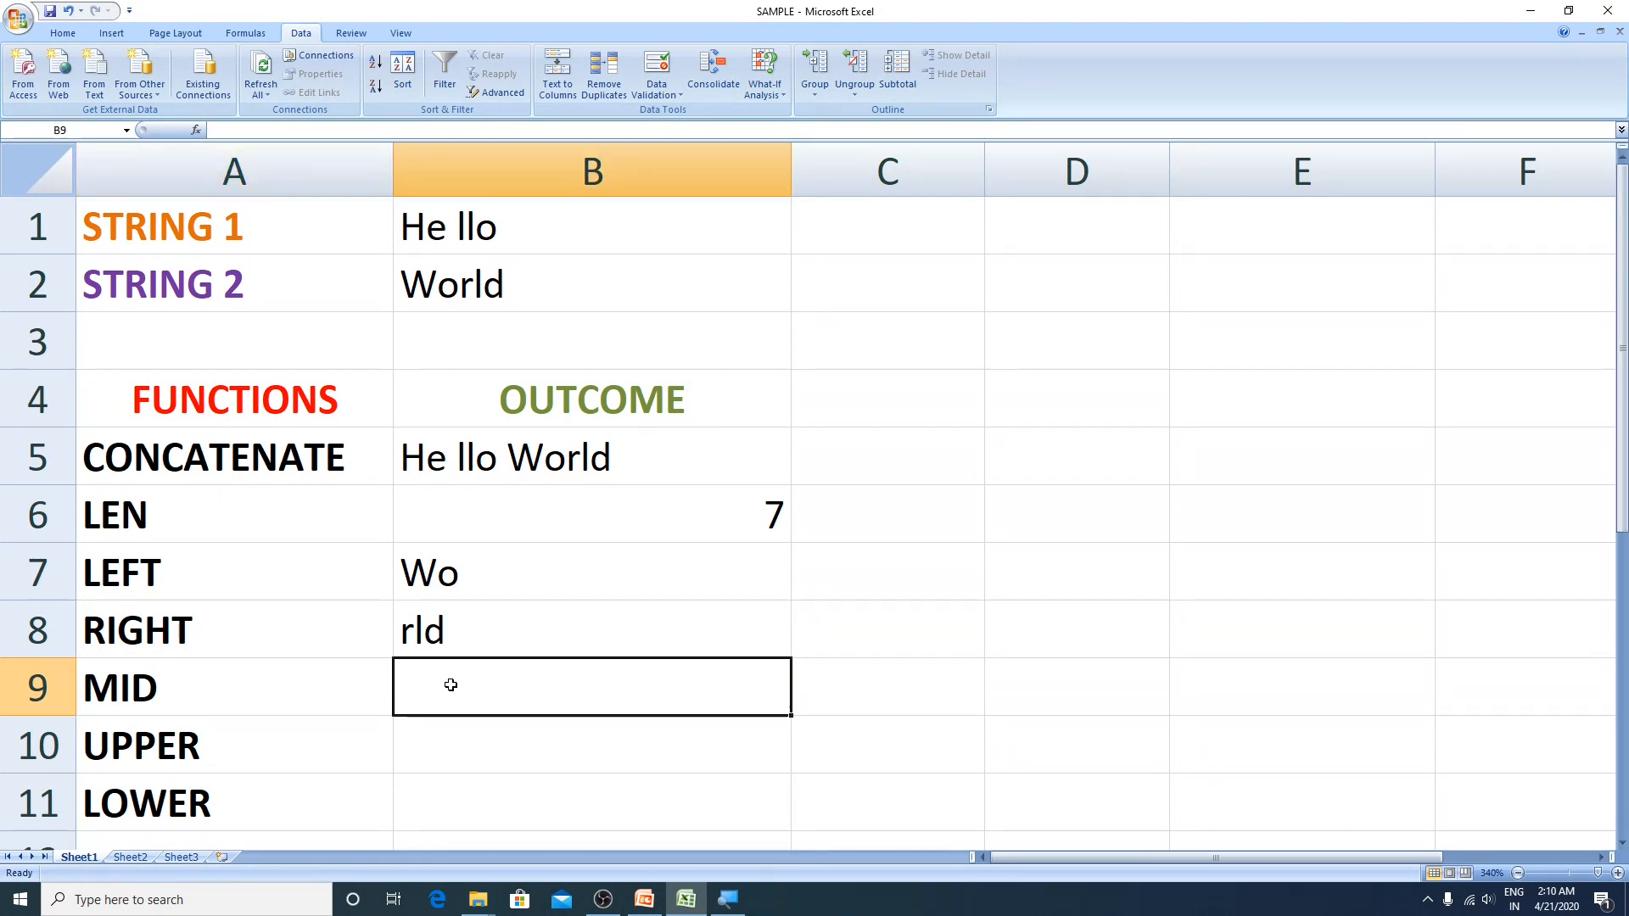
{"action": "type", "text": "=mid("}
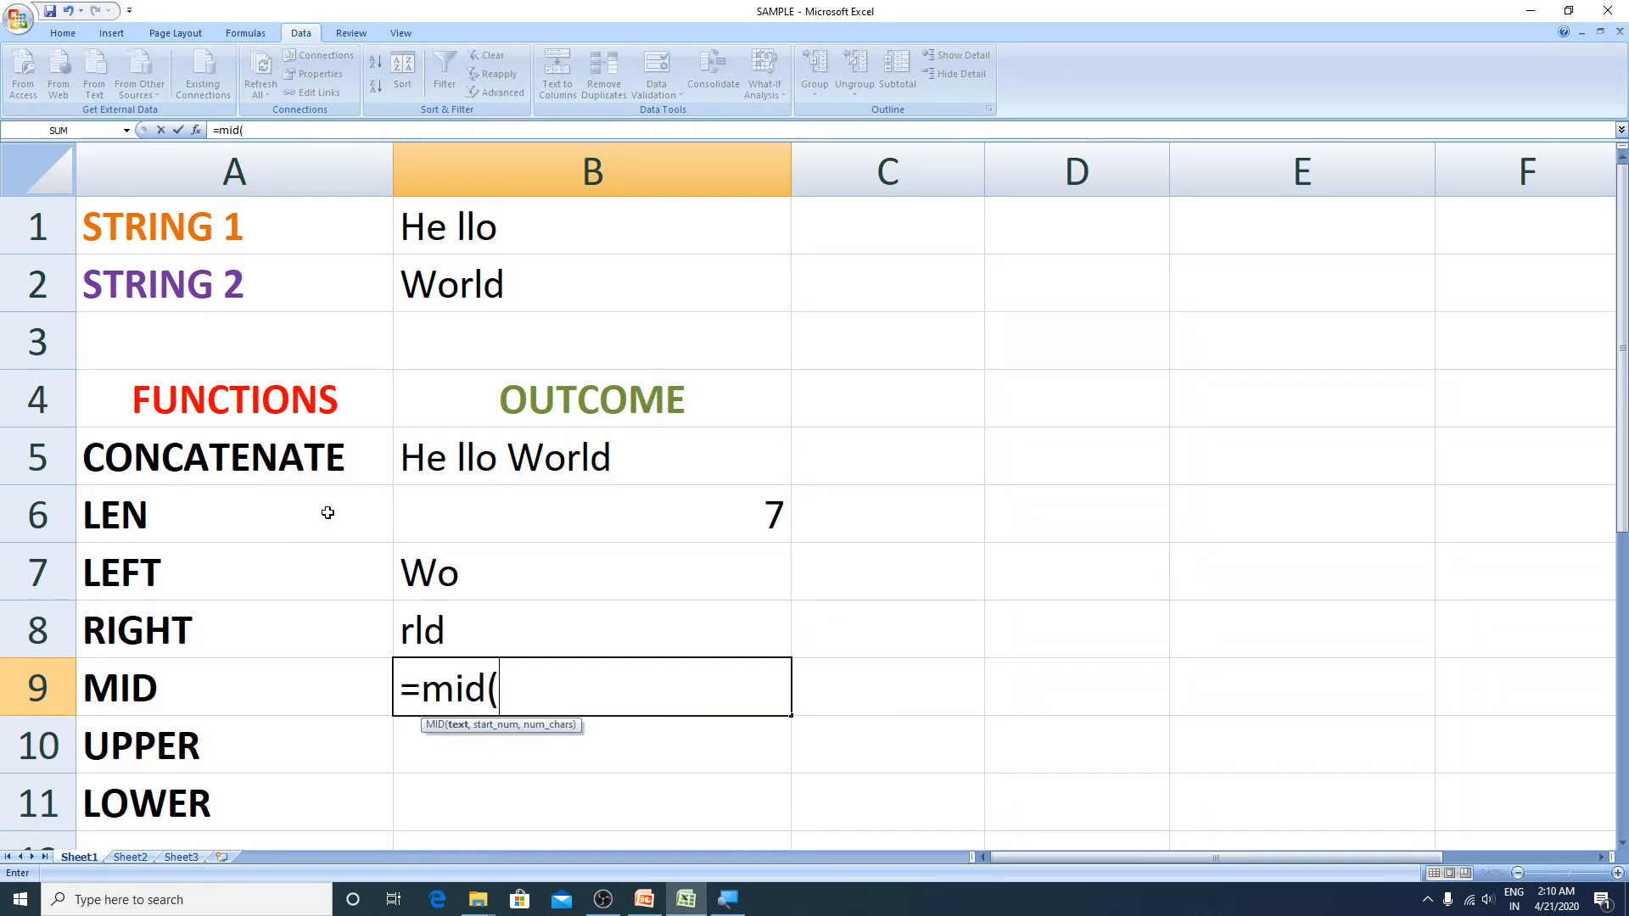
{"action": "left_click", "coordinate": [468, 302]}
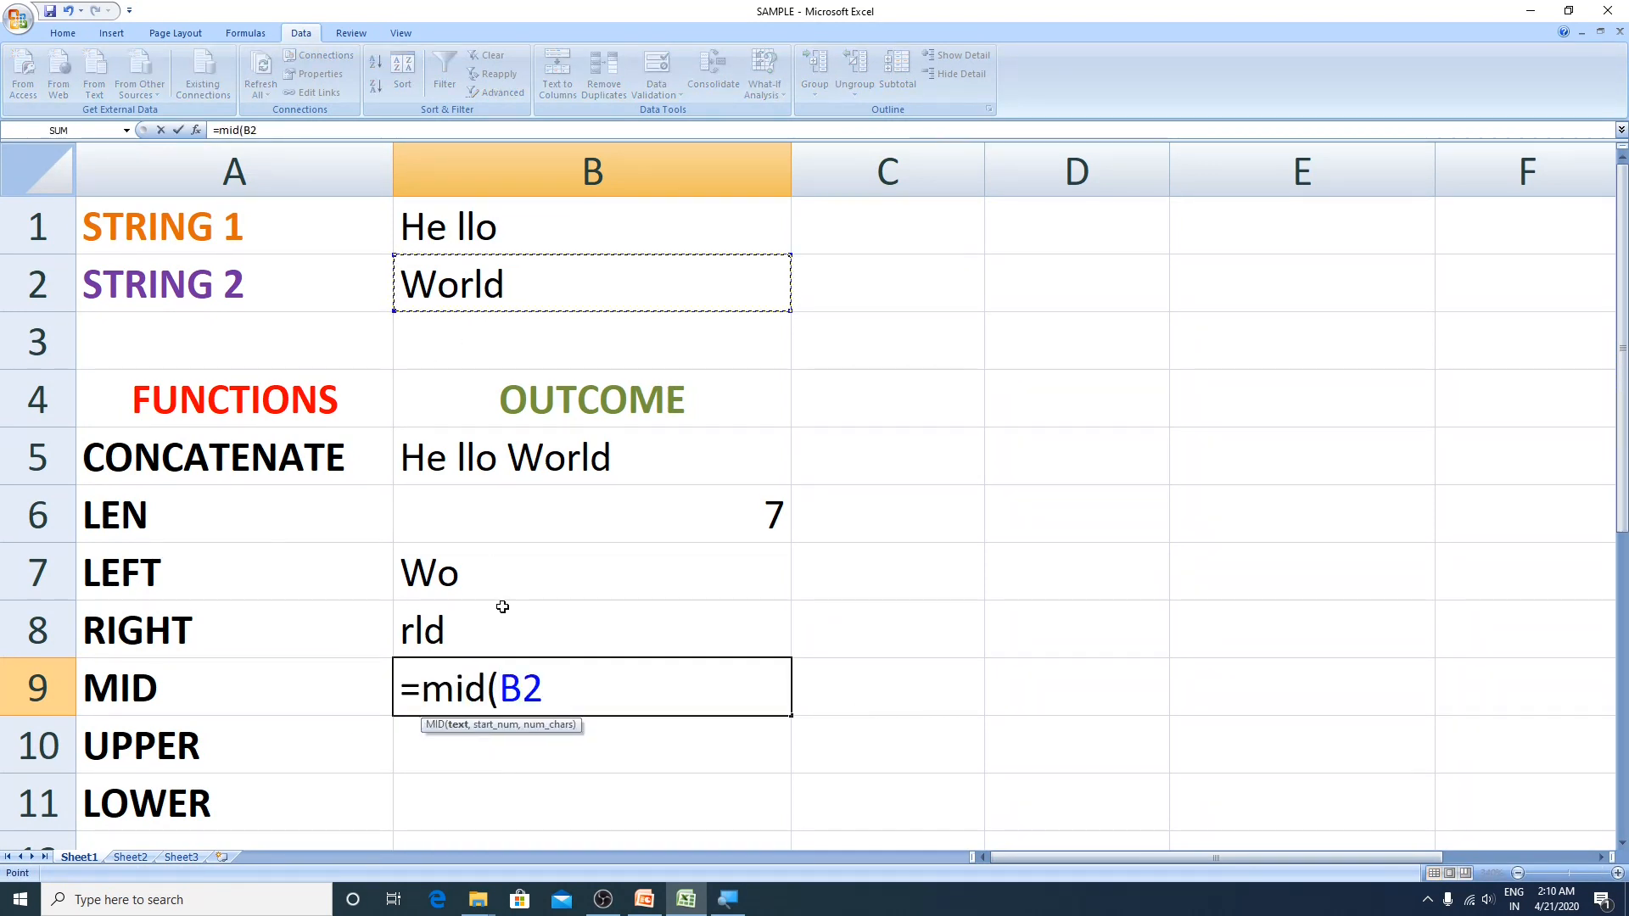
{"action": "type", "text": ","}
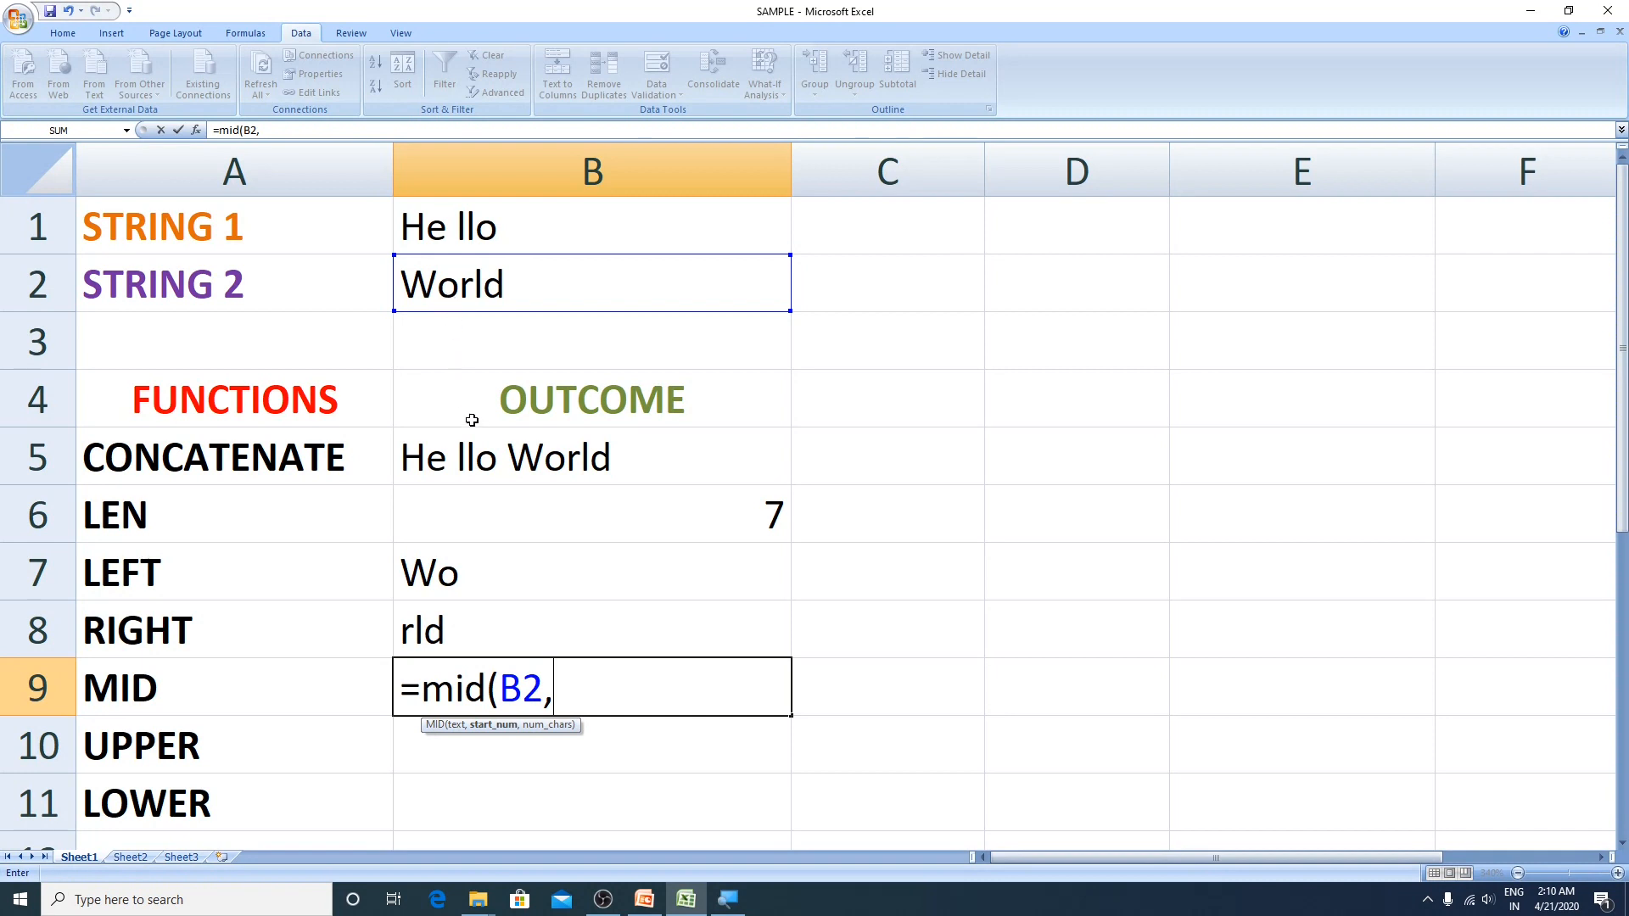
{"action": "type", "text": "2,"}
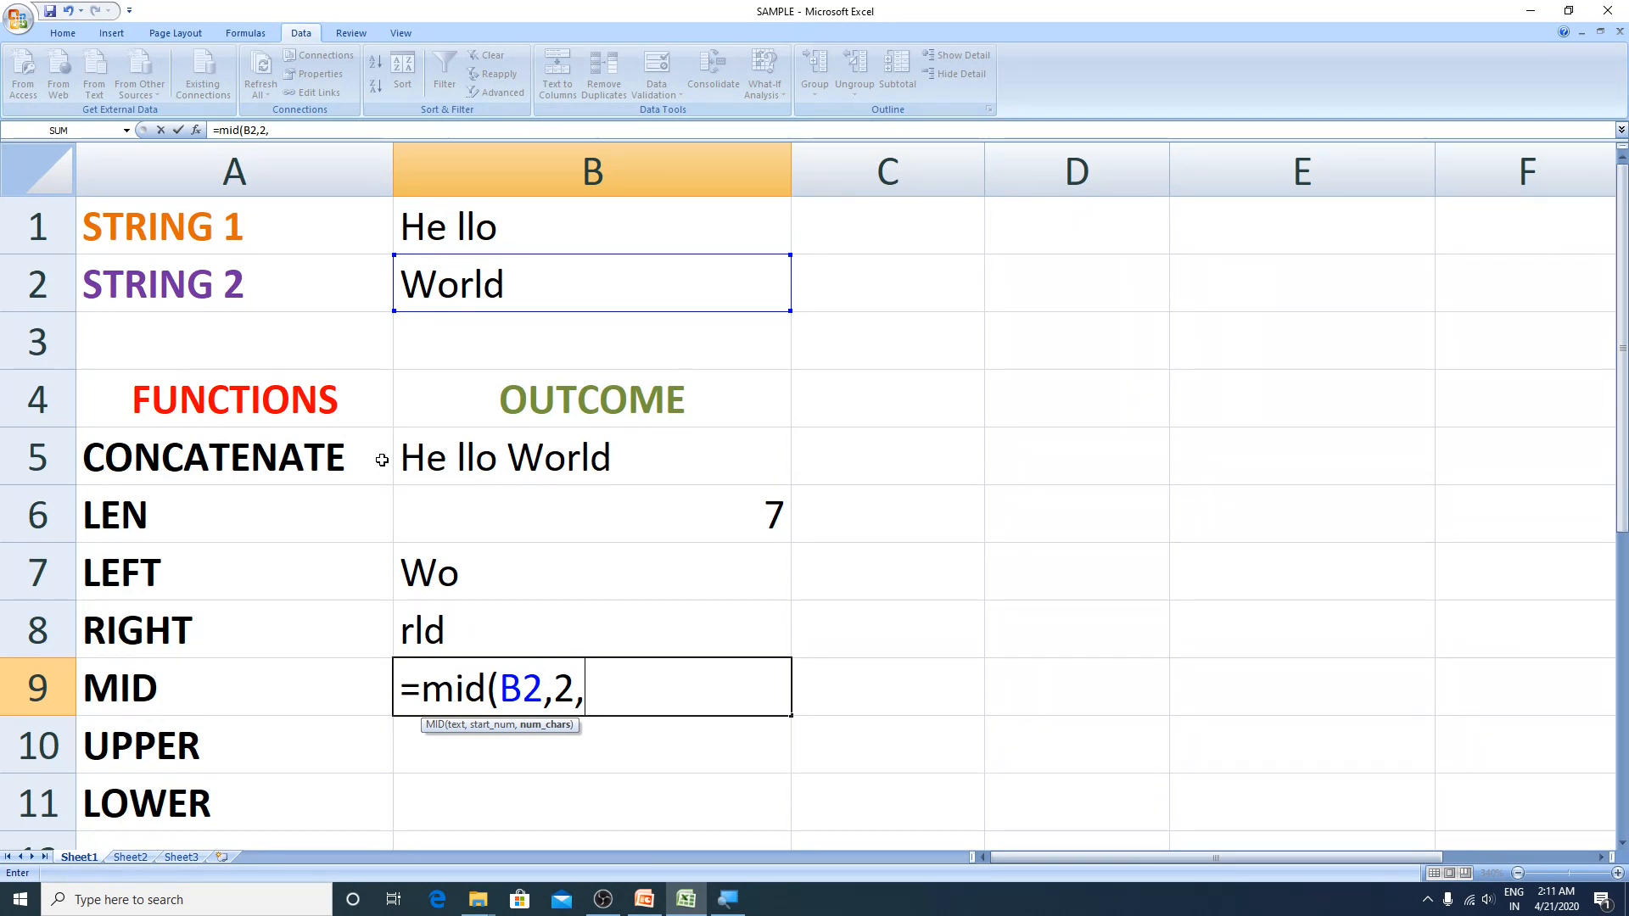
{"action": "type", "text": "4)"}
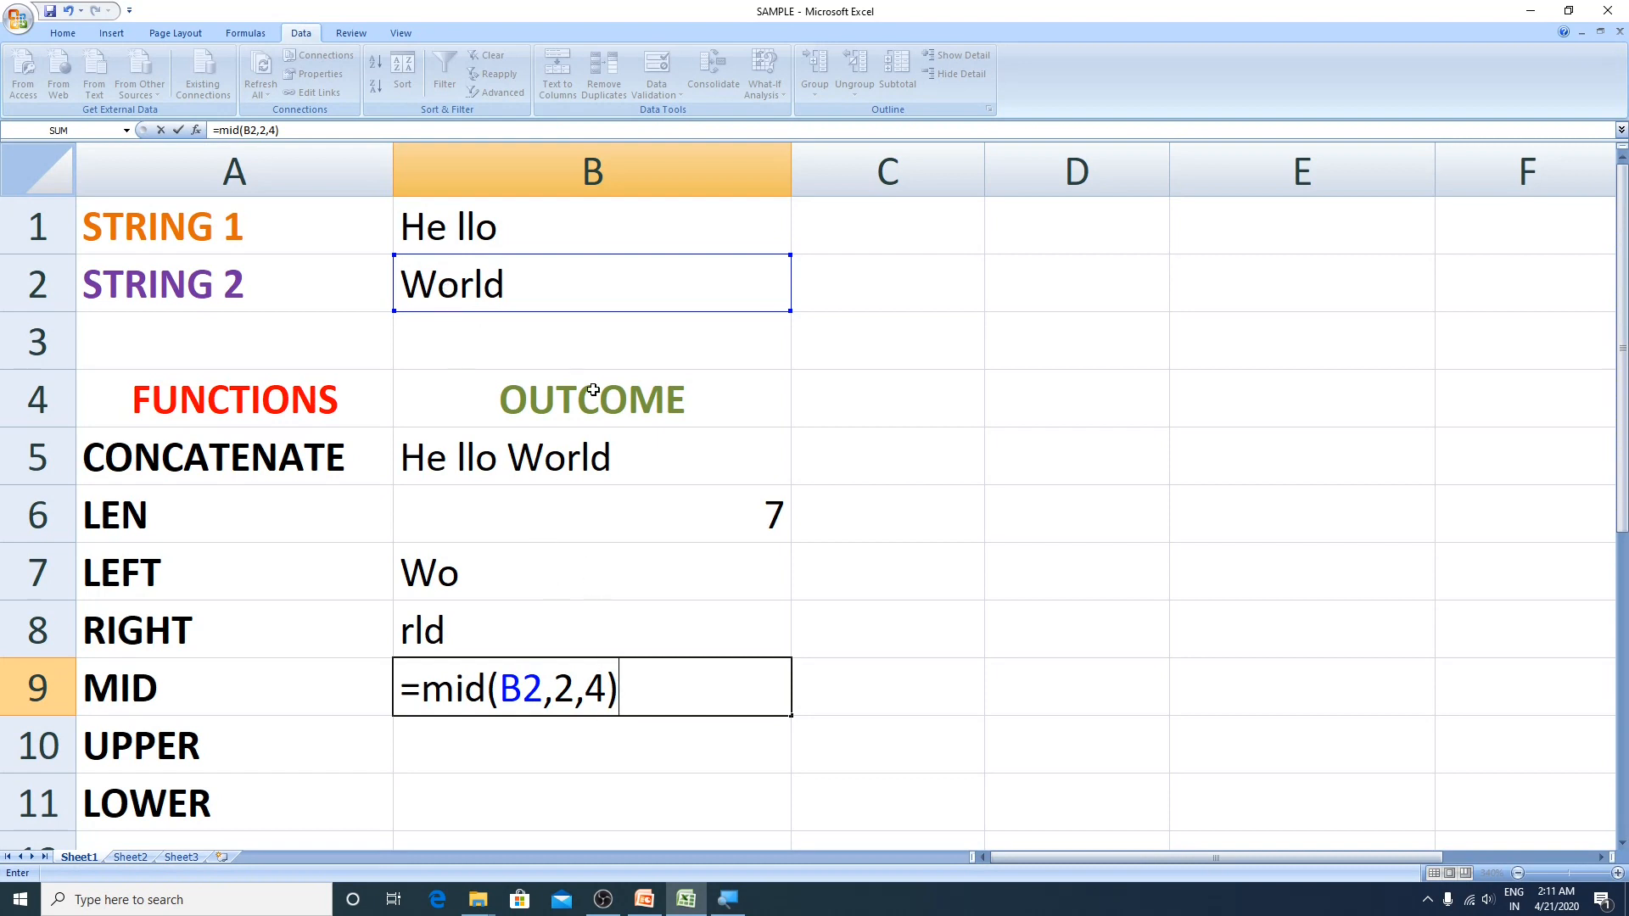
{"action": "key", "text": "Return"}
{"action": "left_click", "coordinate": [438, 696]}
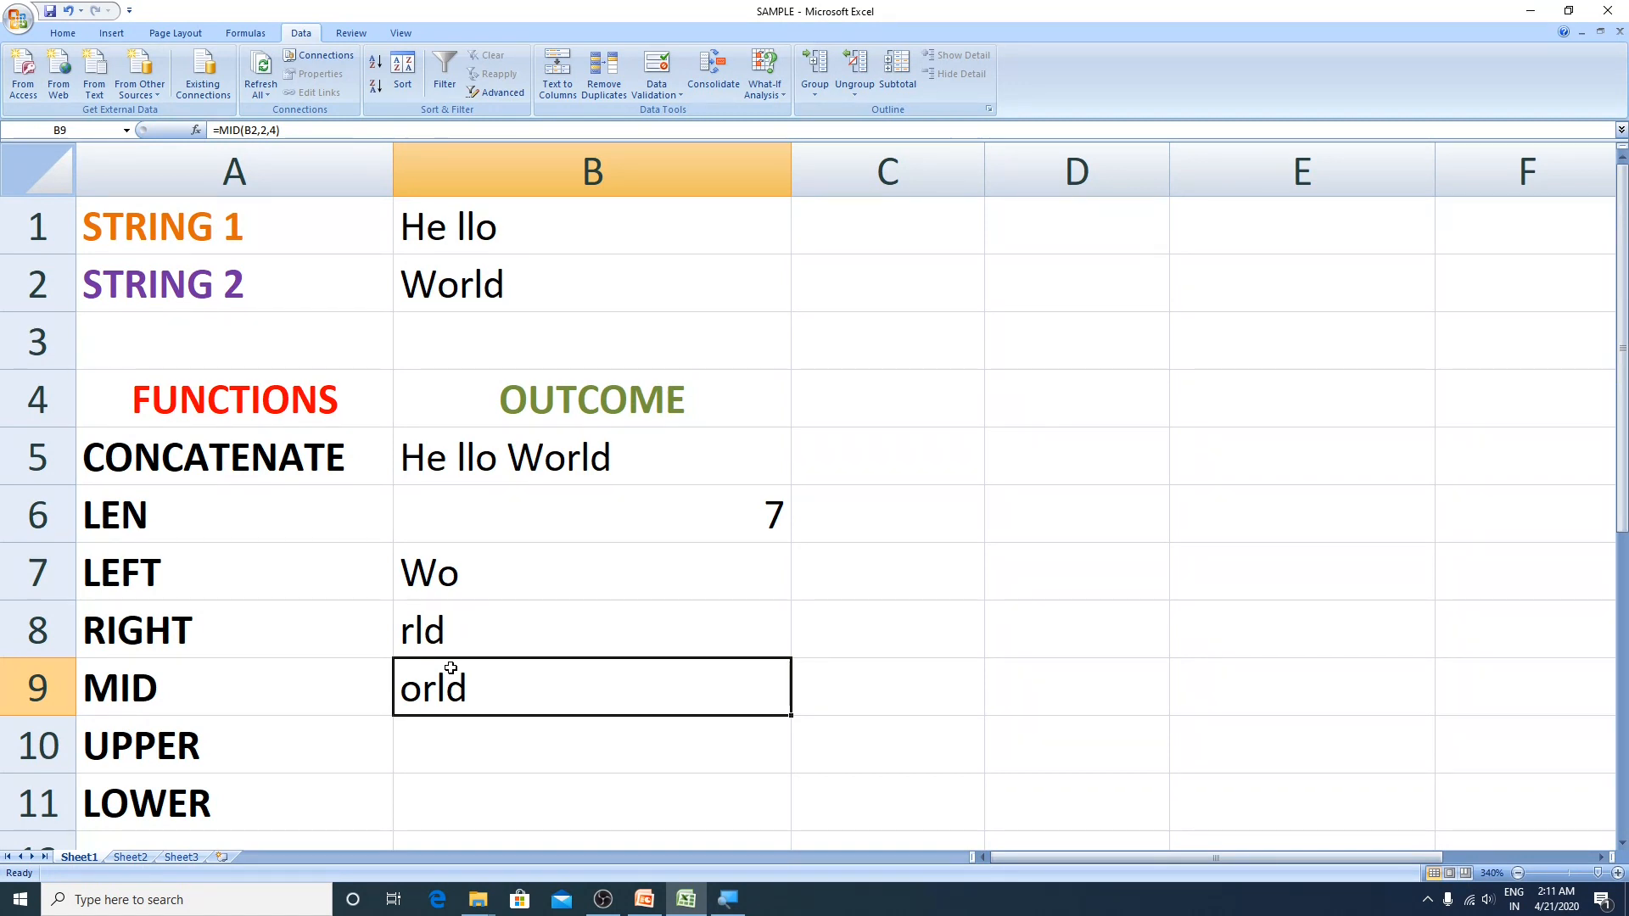
Enter an UPPER formula in cell B10 that converts the string in B2 to capital letters.
{"action": "left_click", "coordinate": [188, 757]}
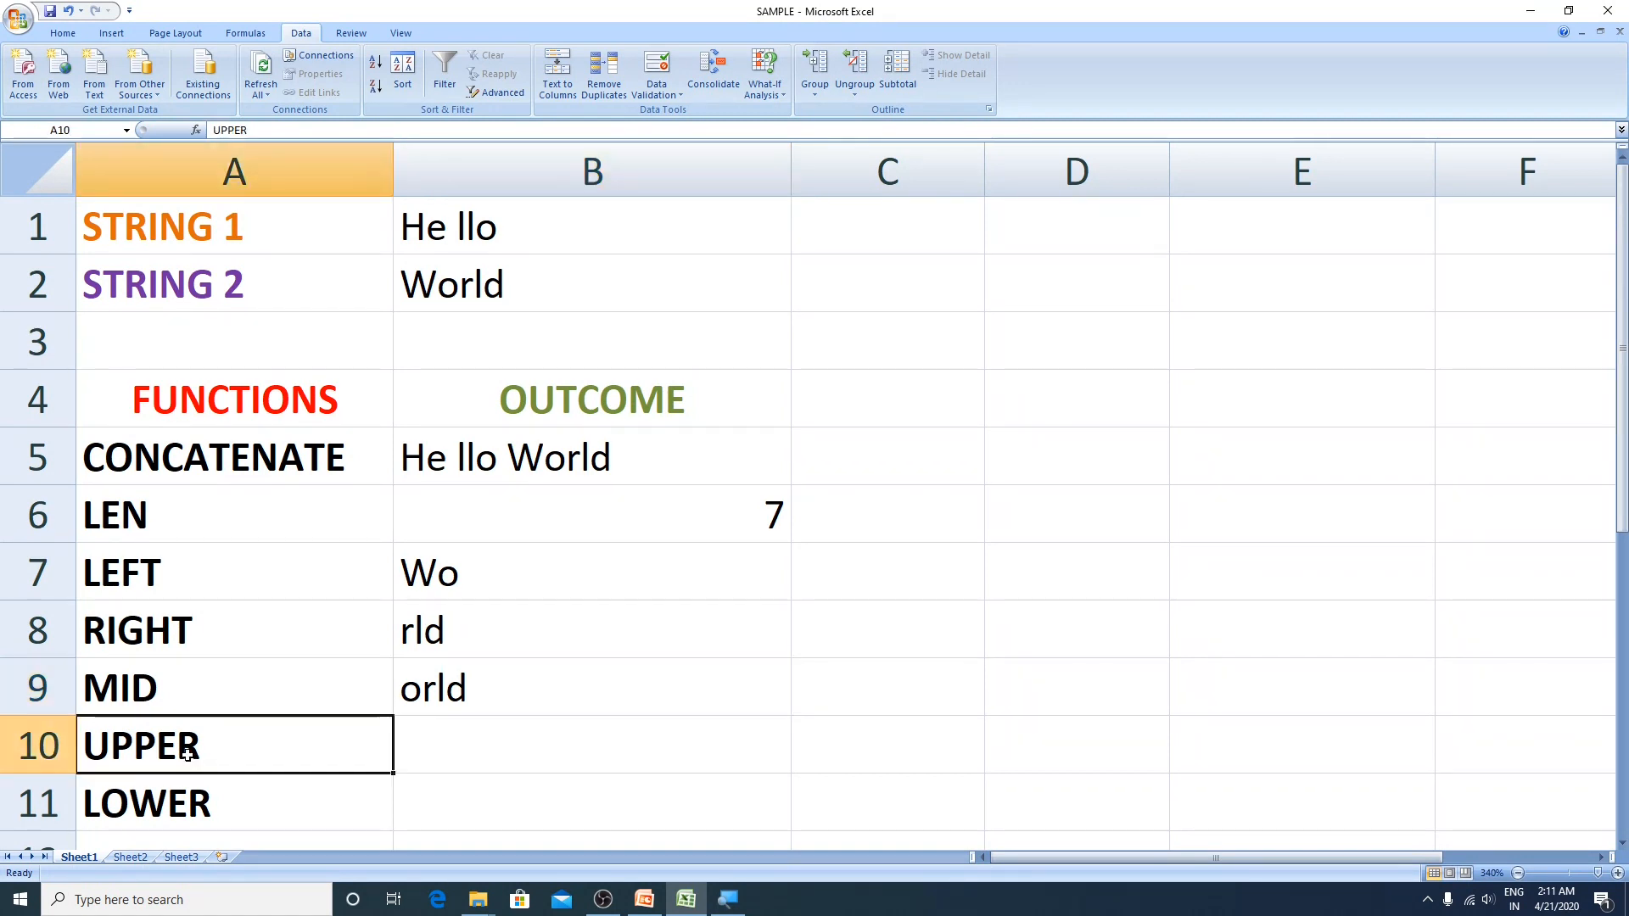
{"action": "left_click", "coordinate": [441, 748]}
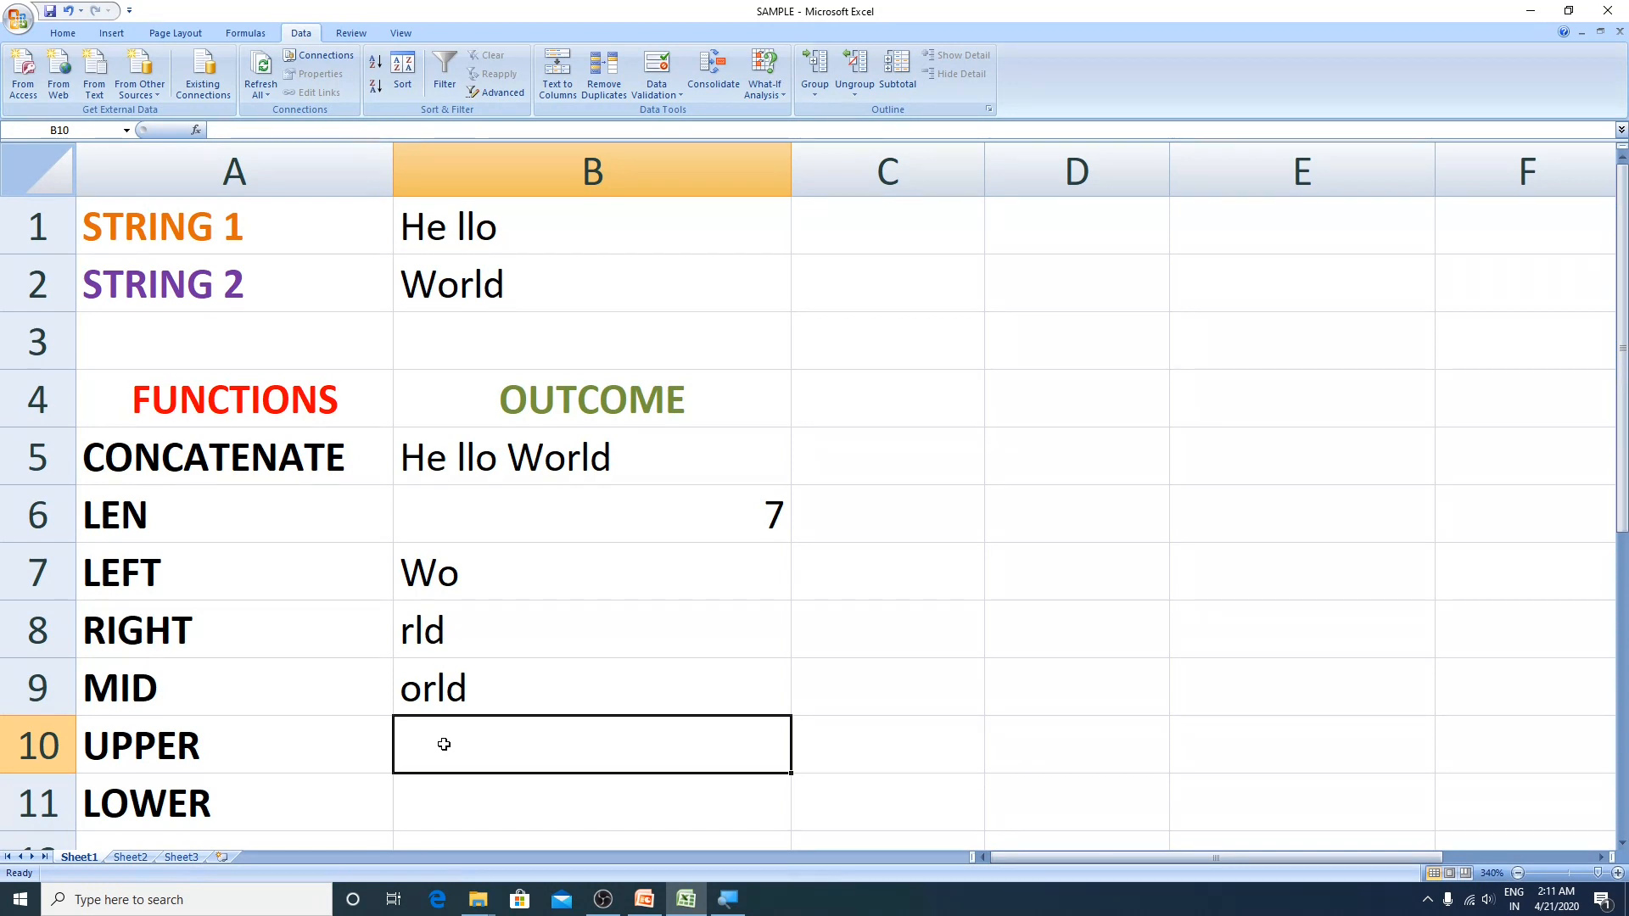
{"action": "type", "text": "="}
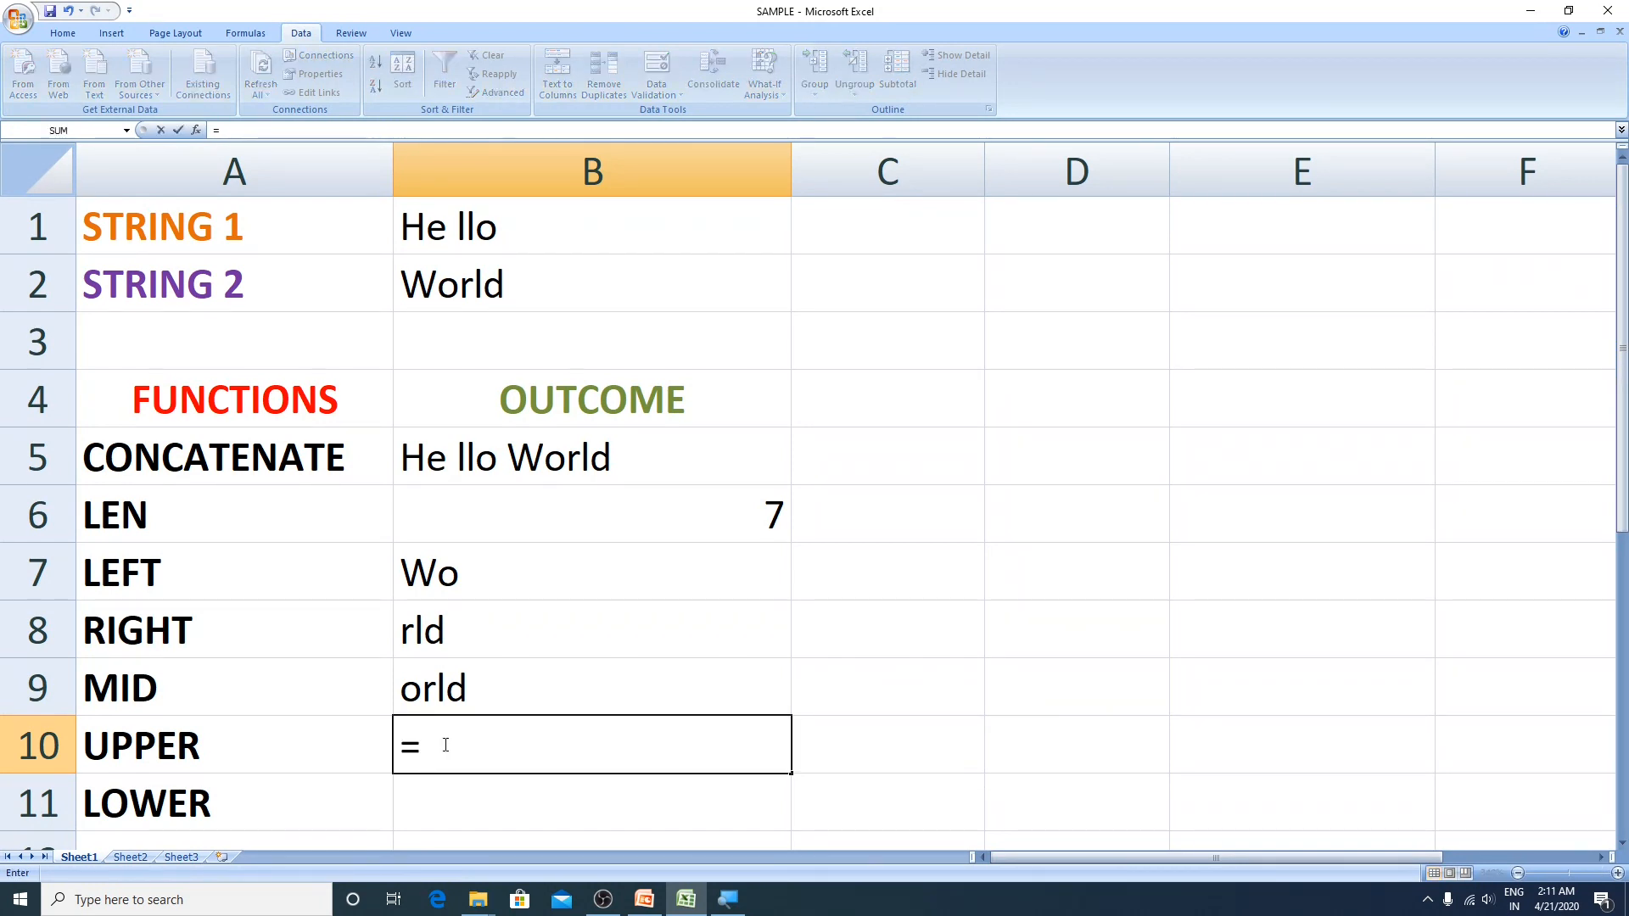
{"action": "type", "text": "upper("}
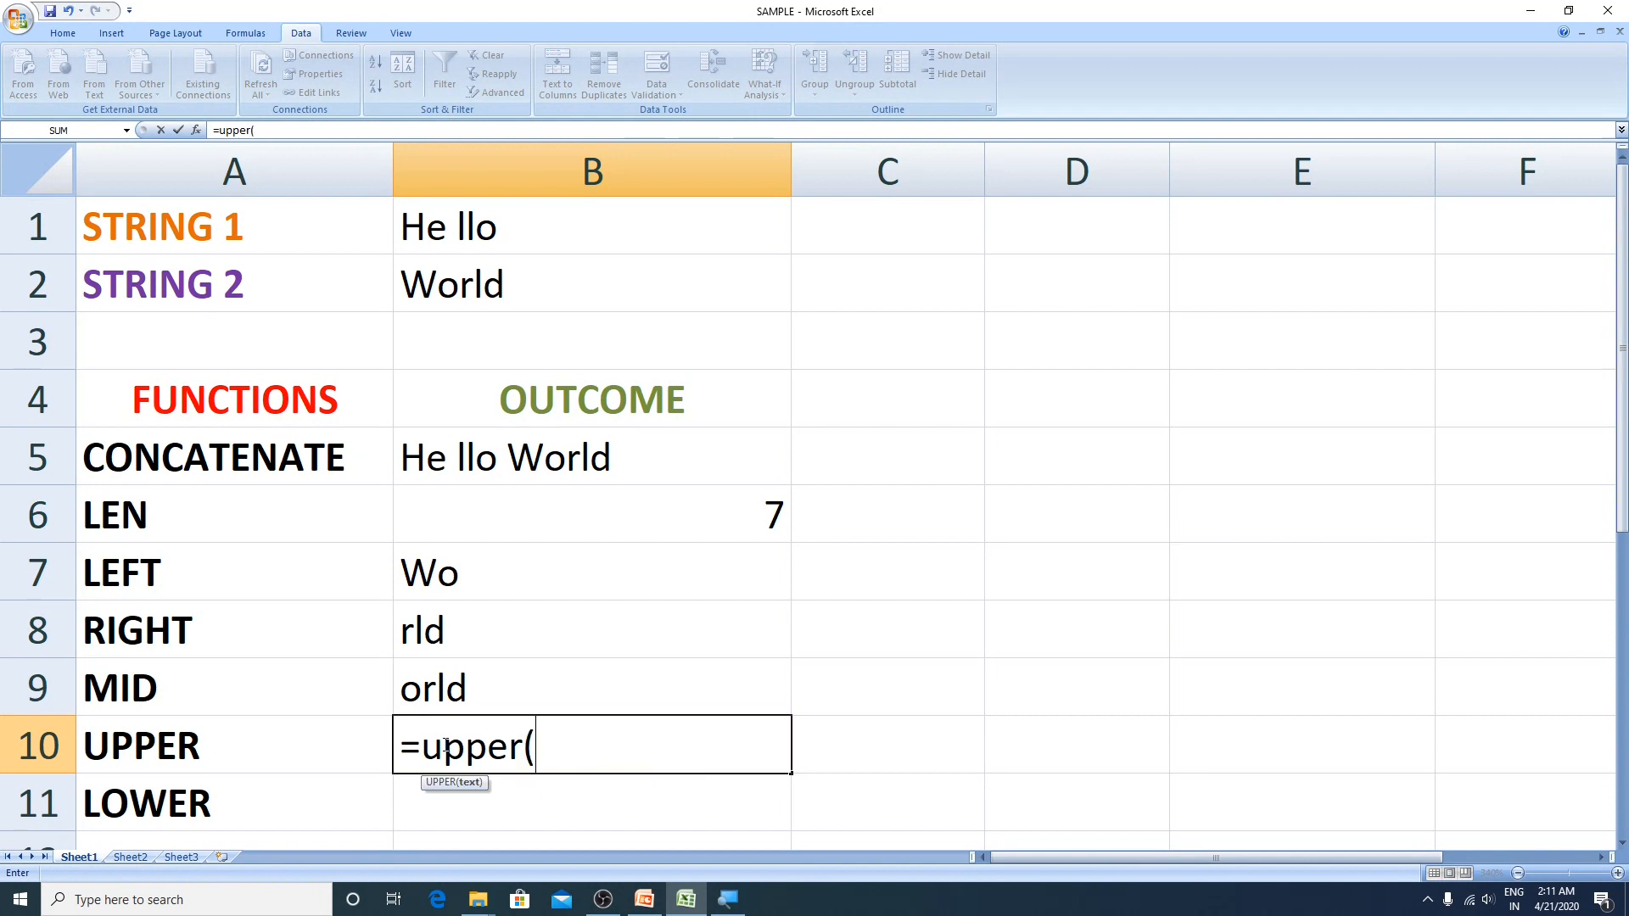
{"action": "left_click", "coordinate": [489, 288]}
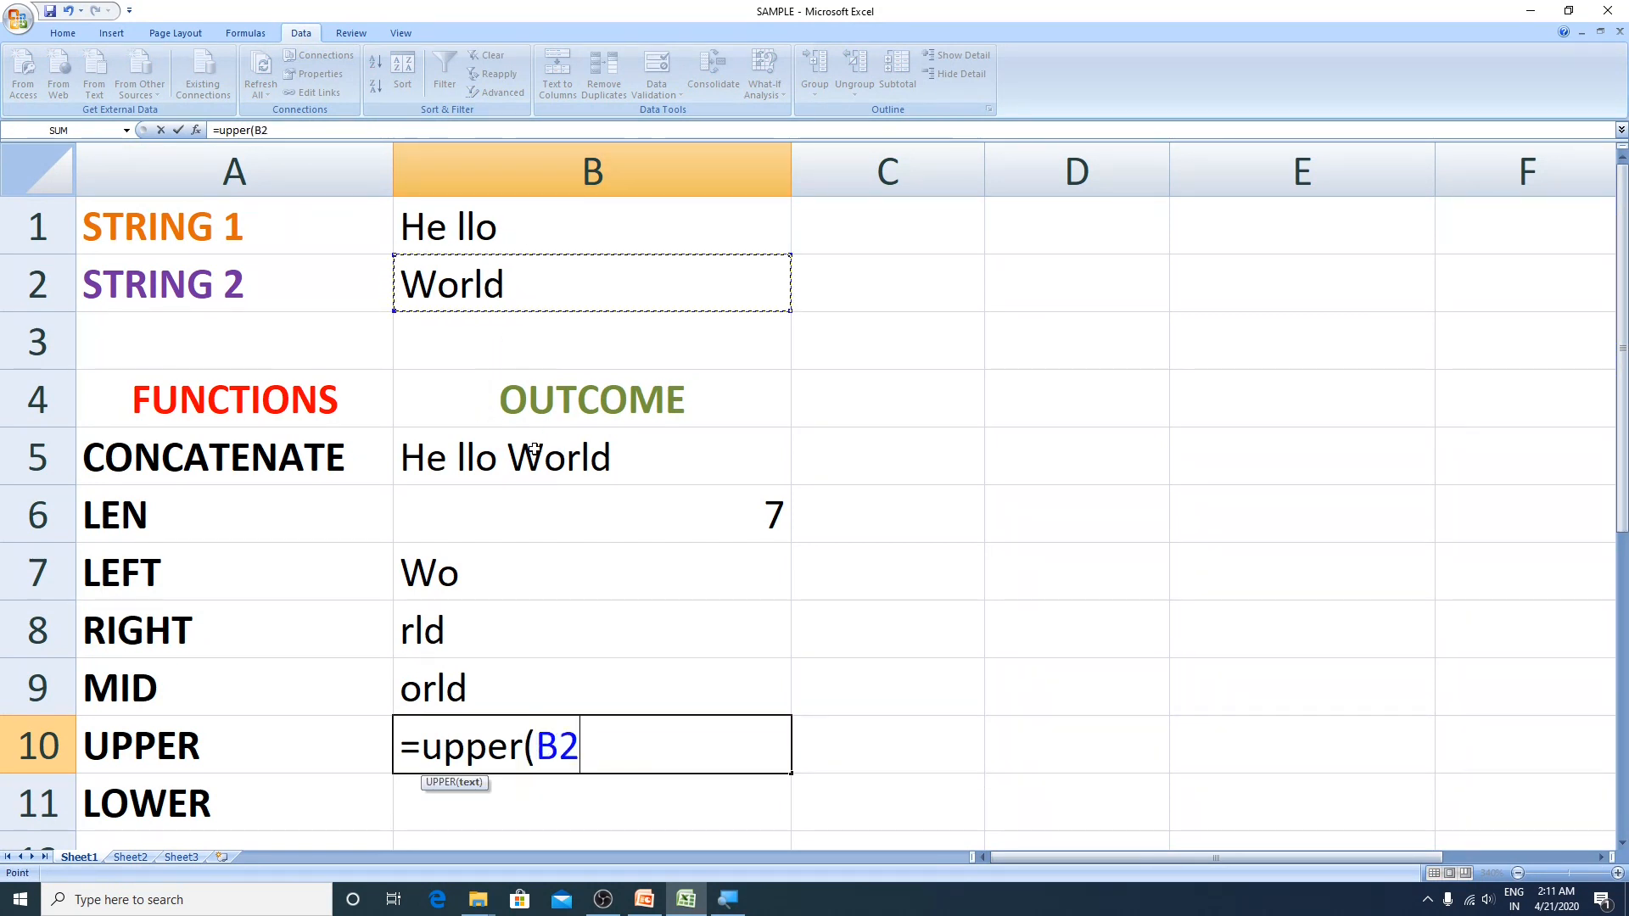
{"action": "type", "text": ")"}
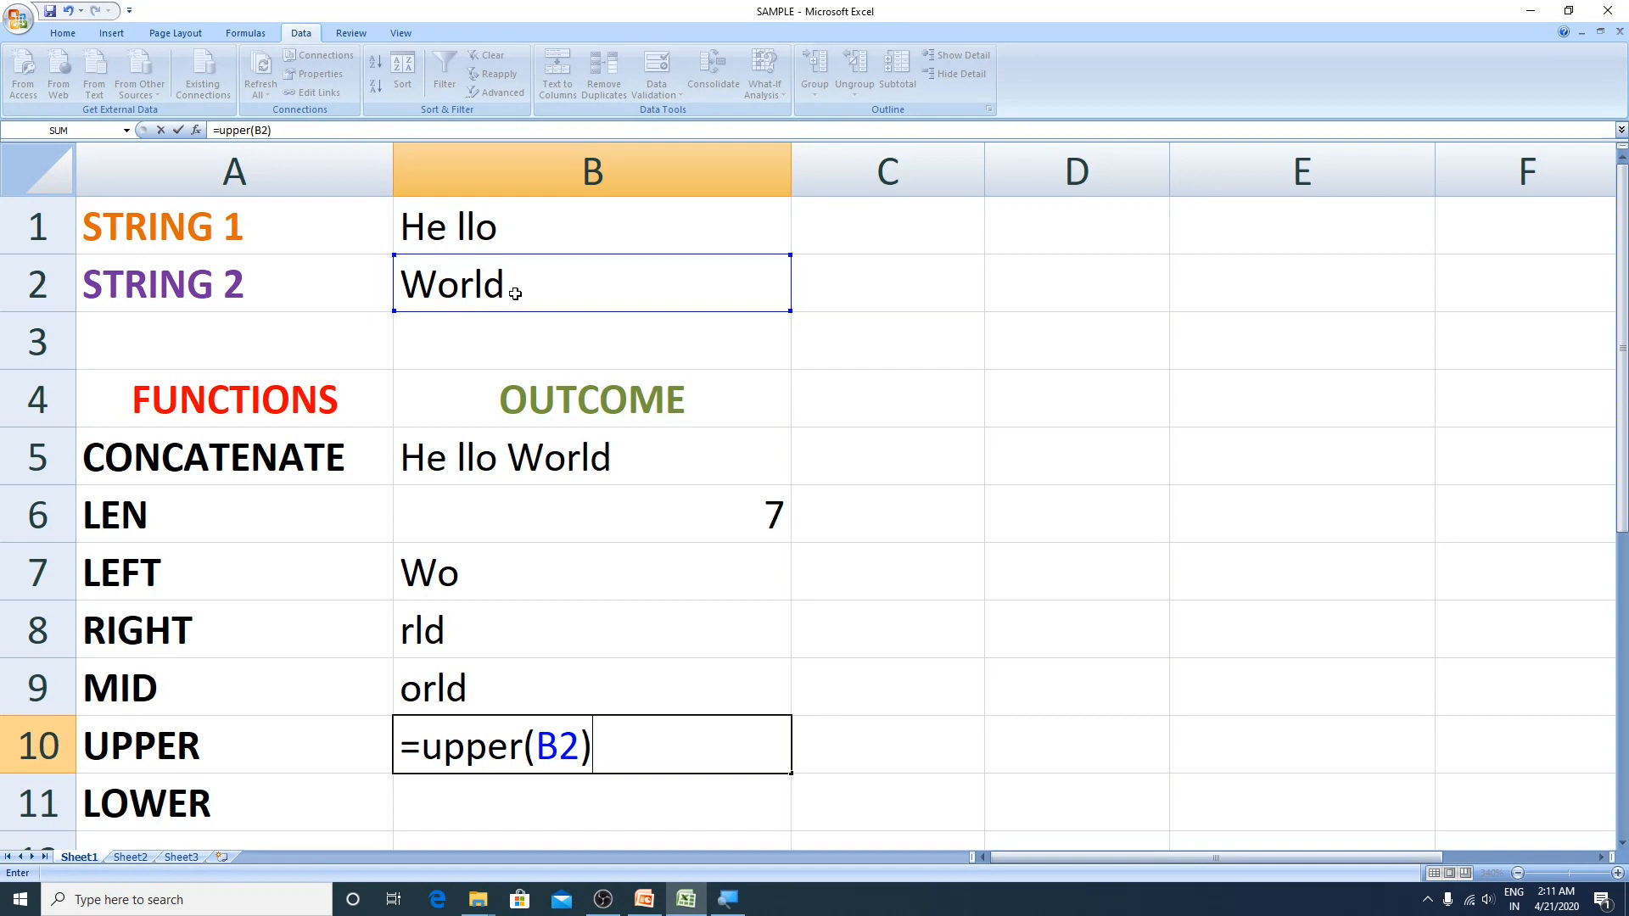
{"action": "key", "text": "Return"}
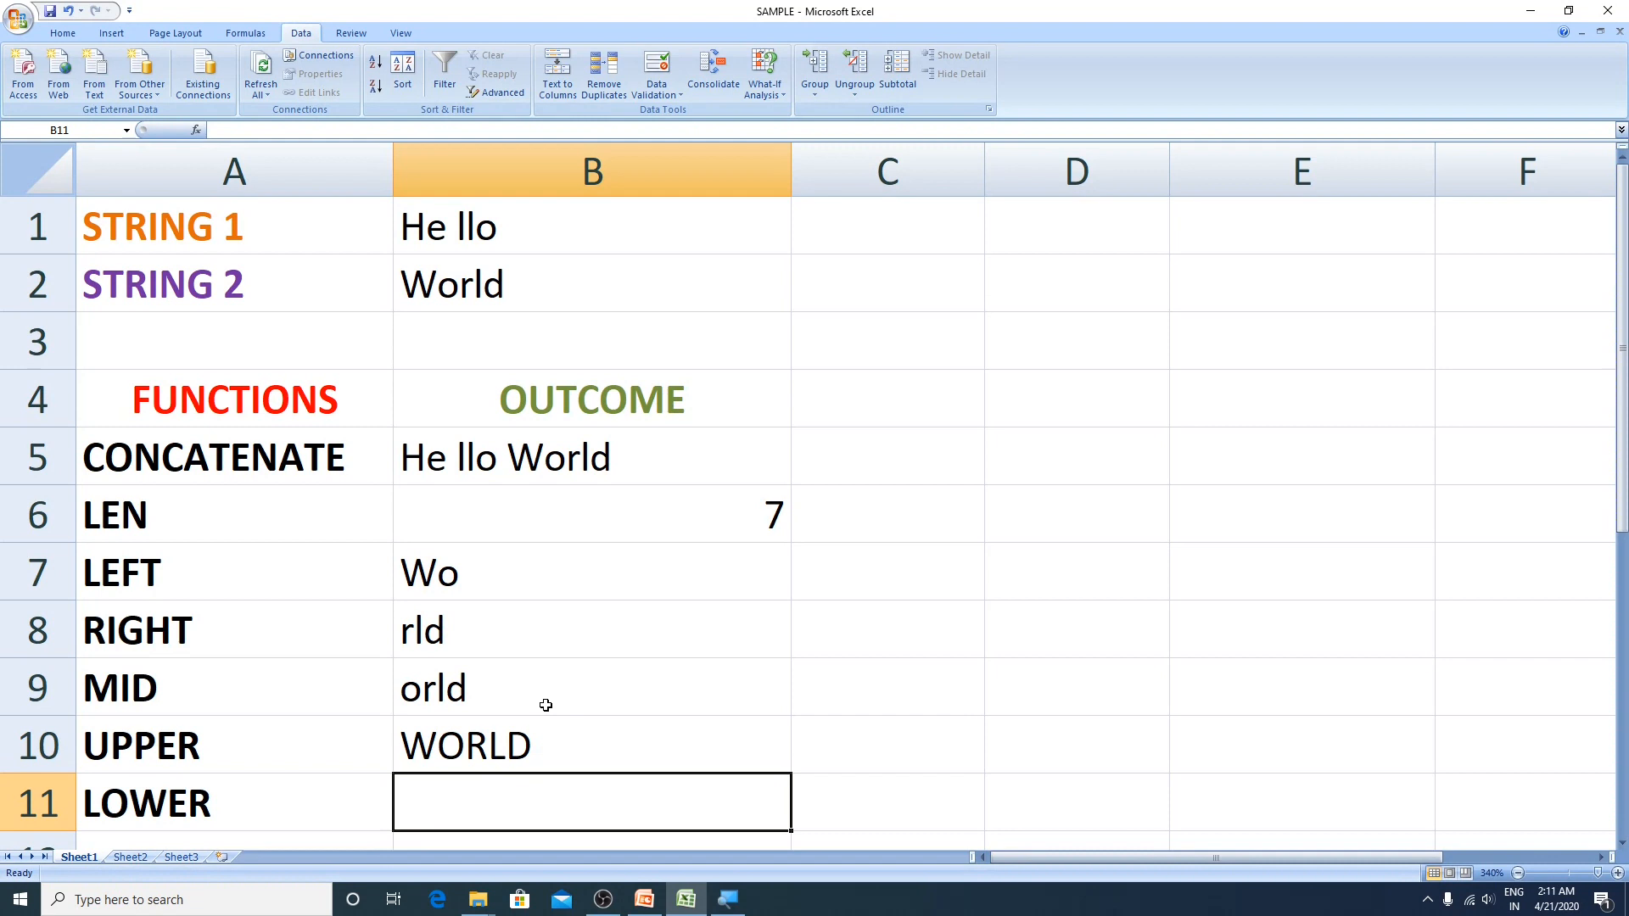
Enter a LOWER formula in cell B11 that converts the string in B1 to small letters.
{"action": "type", "text": "=l"}
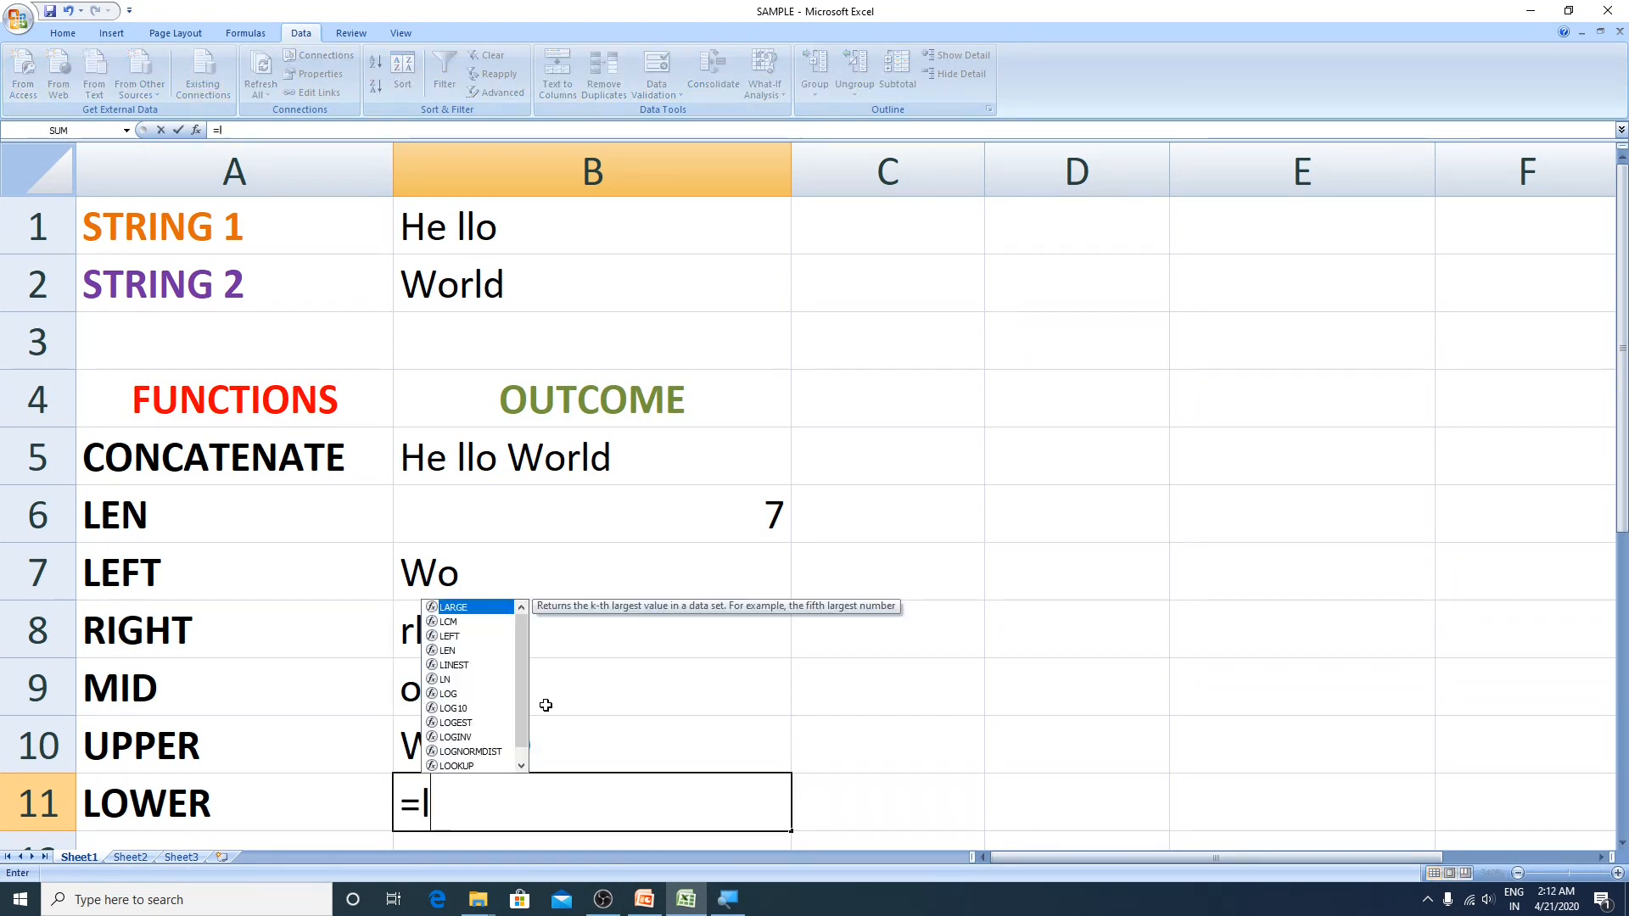
{"action": "type", "text": "ower("}
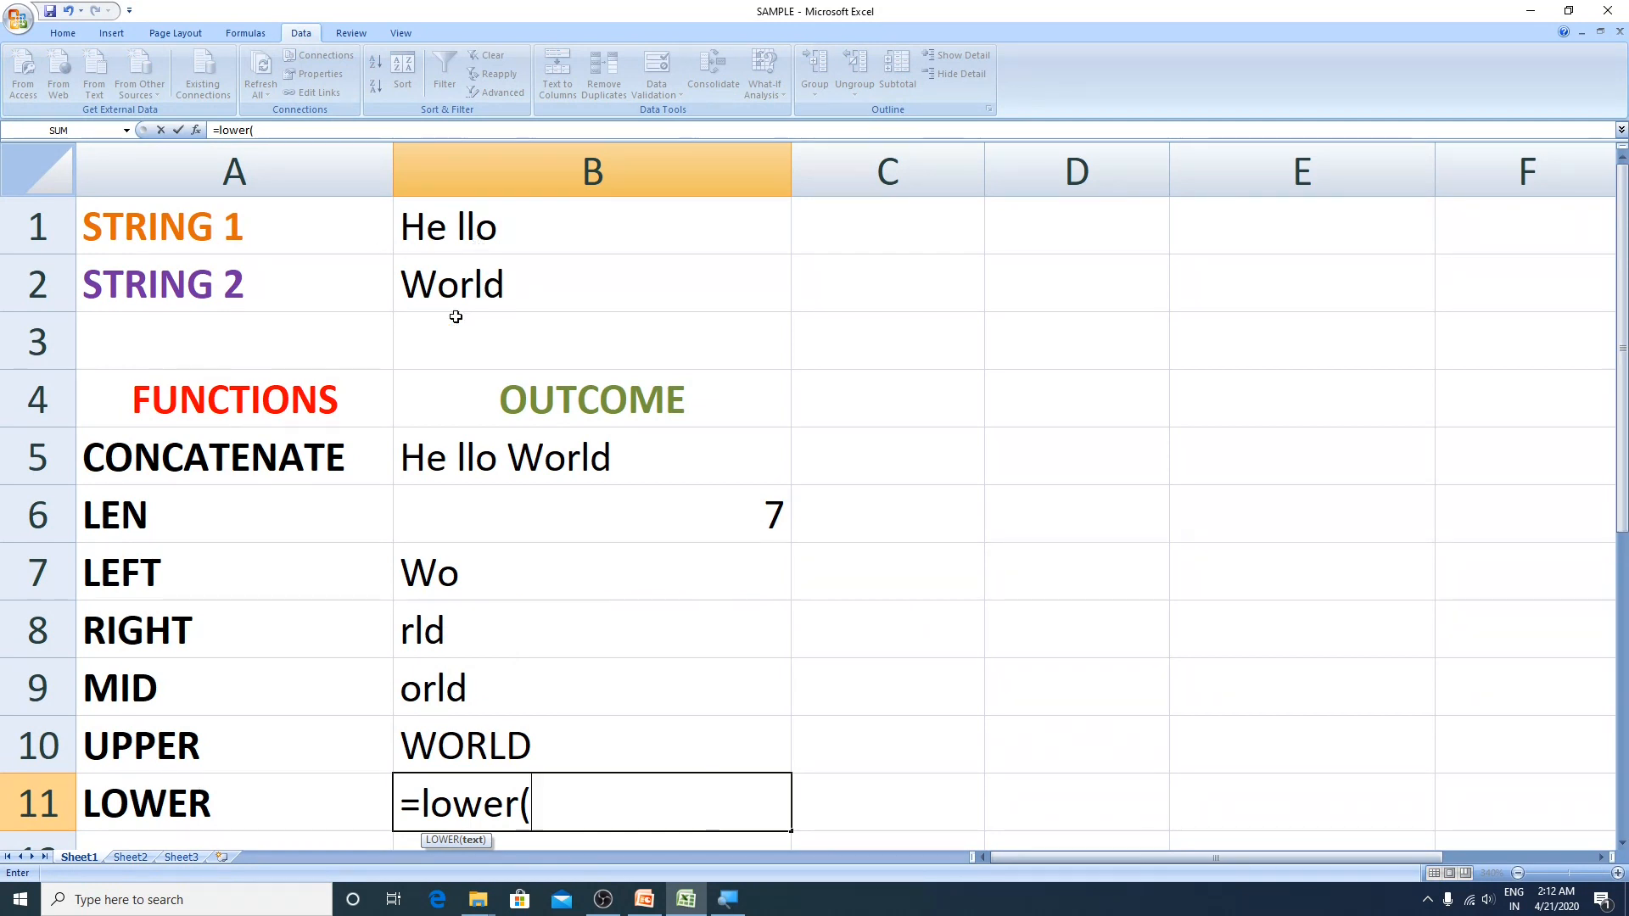
{"action": "left_click", "coordinate": [495, 220]}
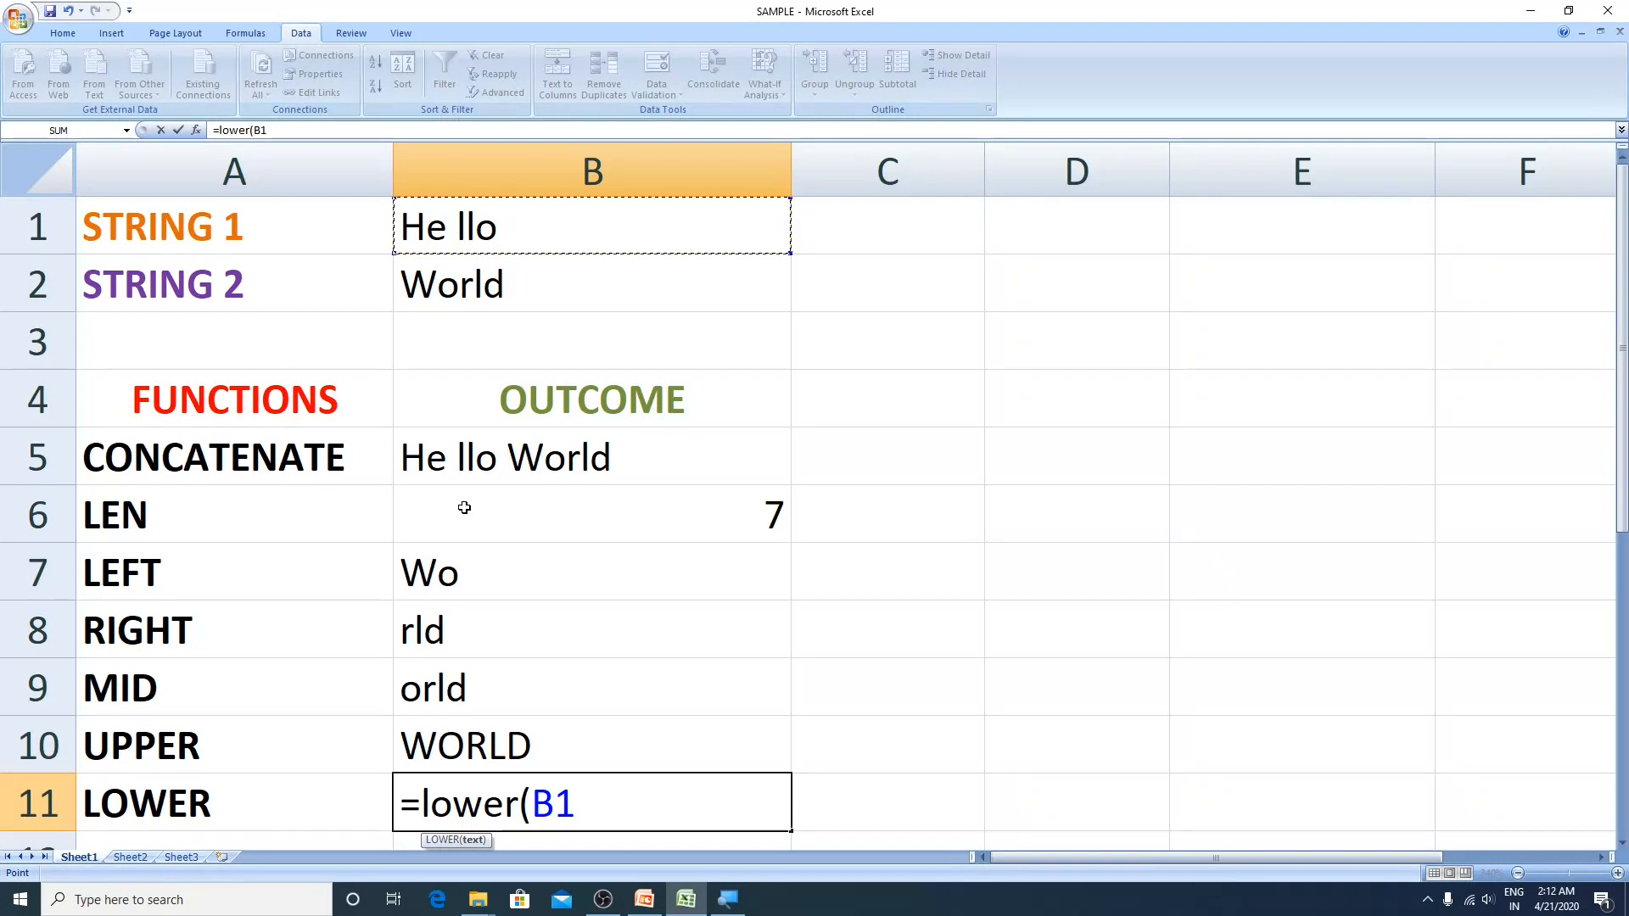
{"action": "type", "text": ")"}
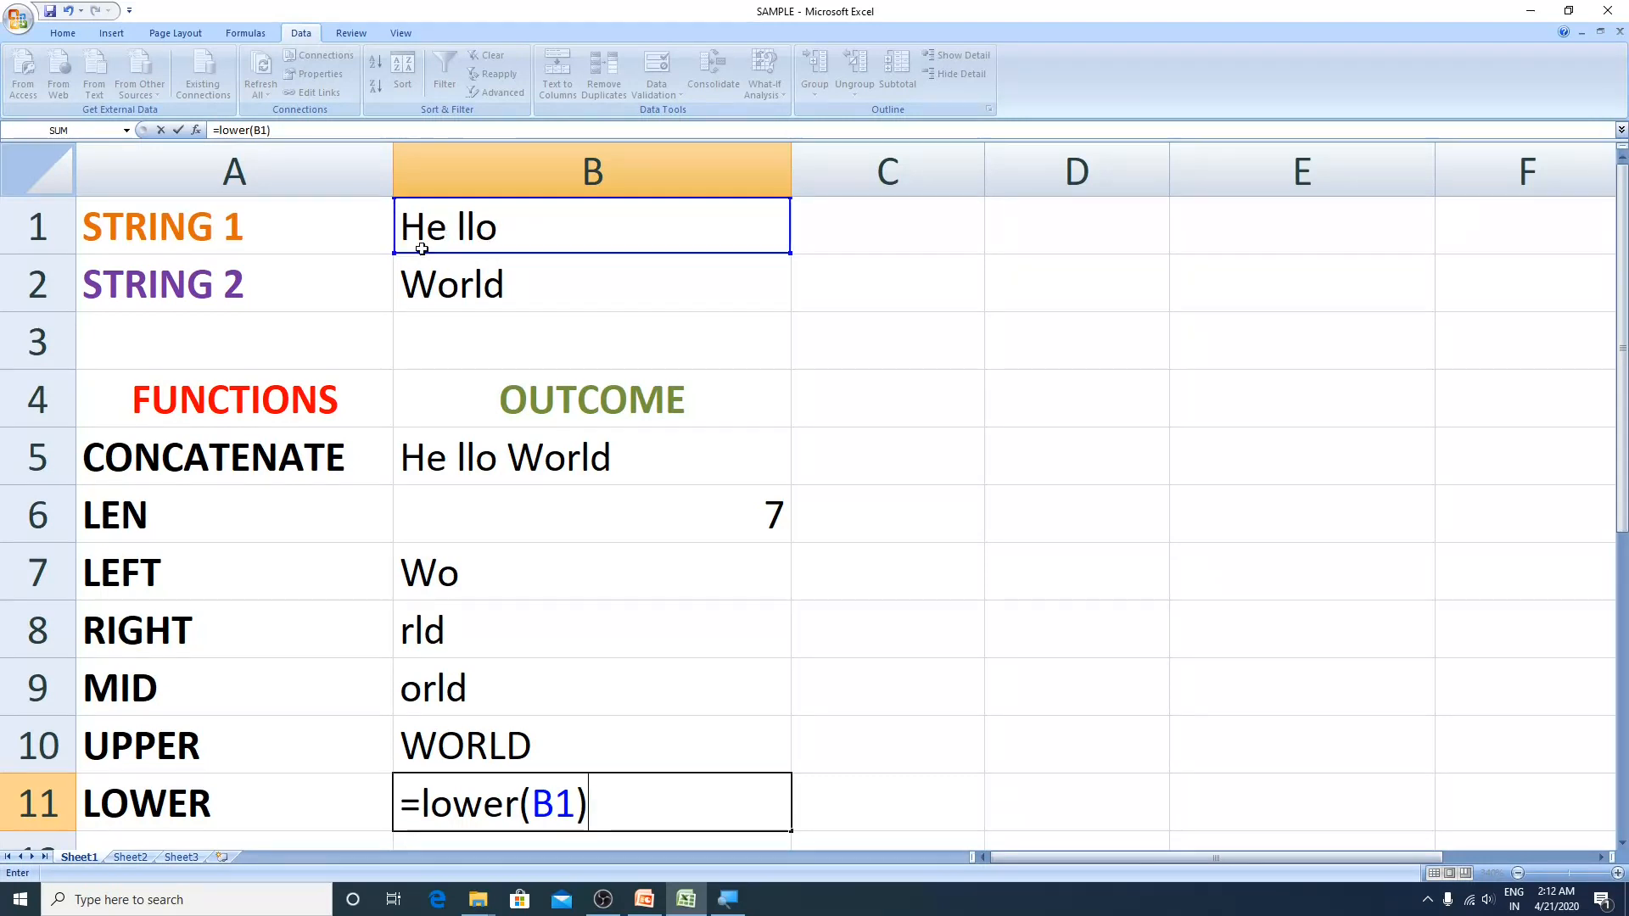
{"action": "key", "text": "Return"}
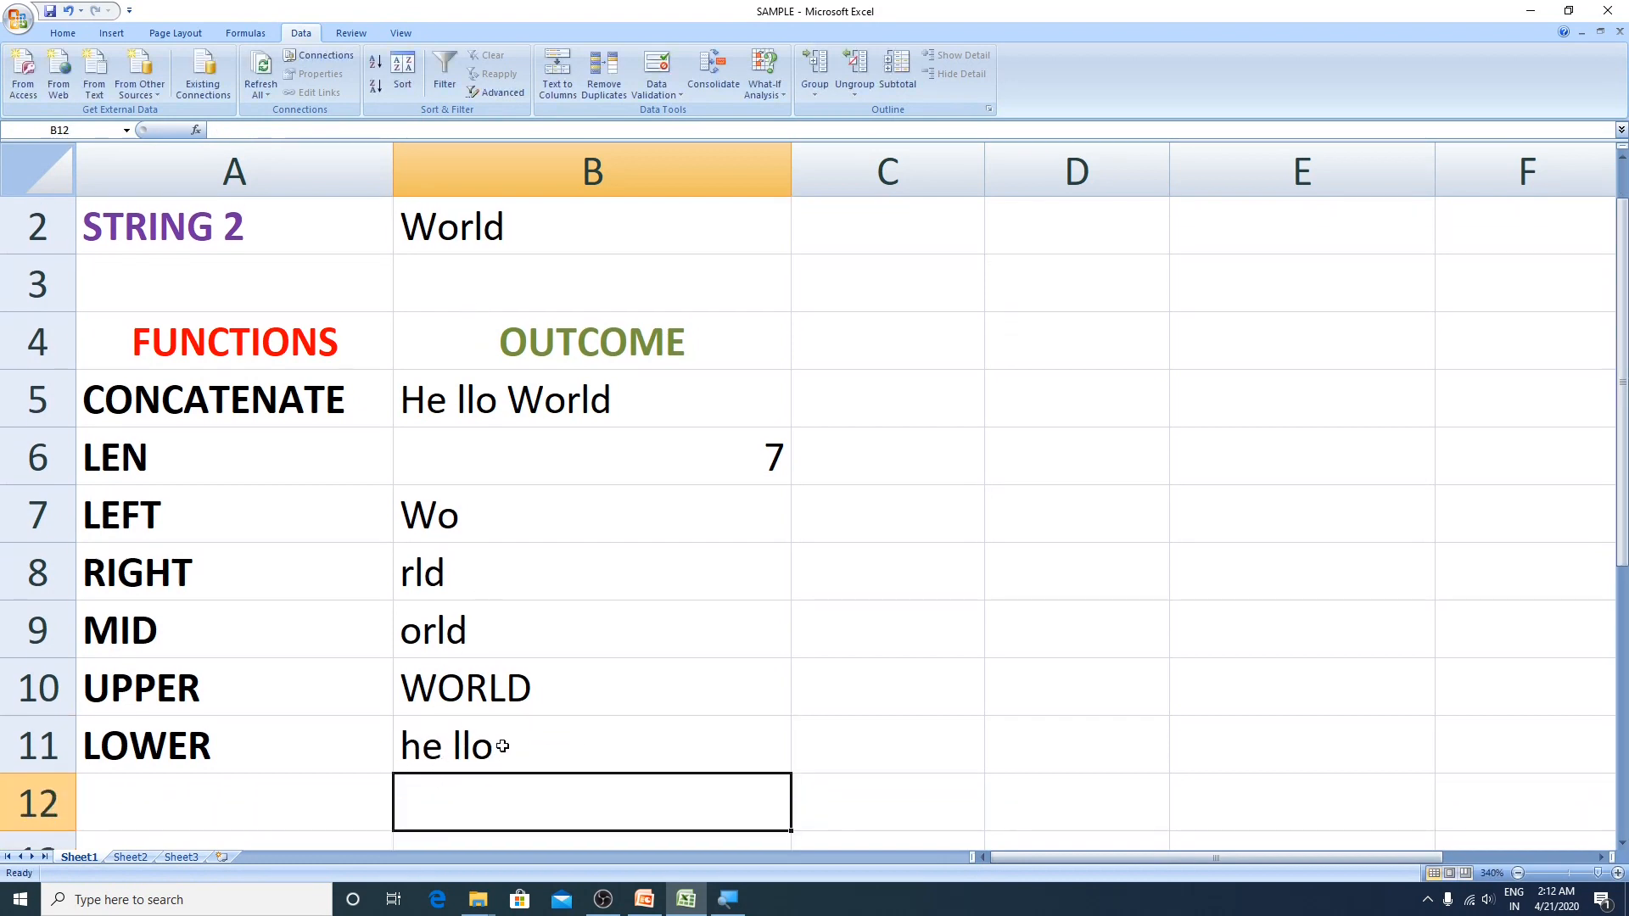
Select the list of function names from CONCATENATE to LOWER in cells A5 to A11.
{"action": "scroll", "coordinate": [503, 741], "scroll_direction": "up", "scroll_amount": 1}
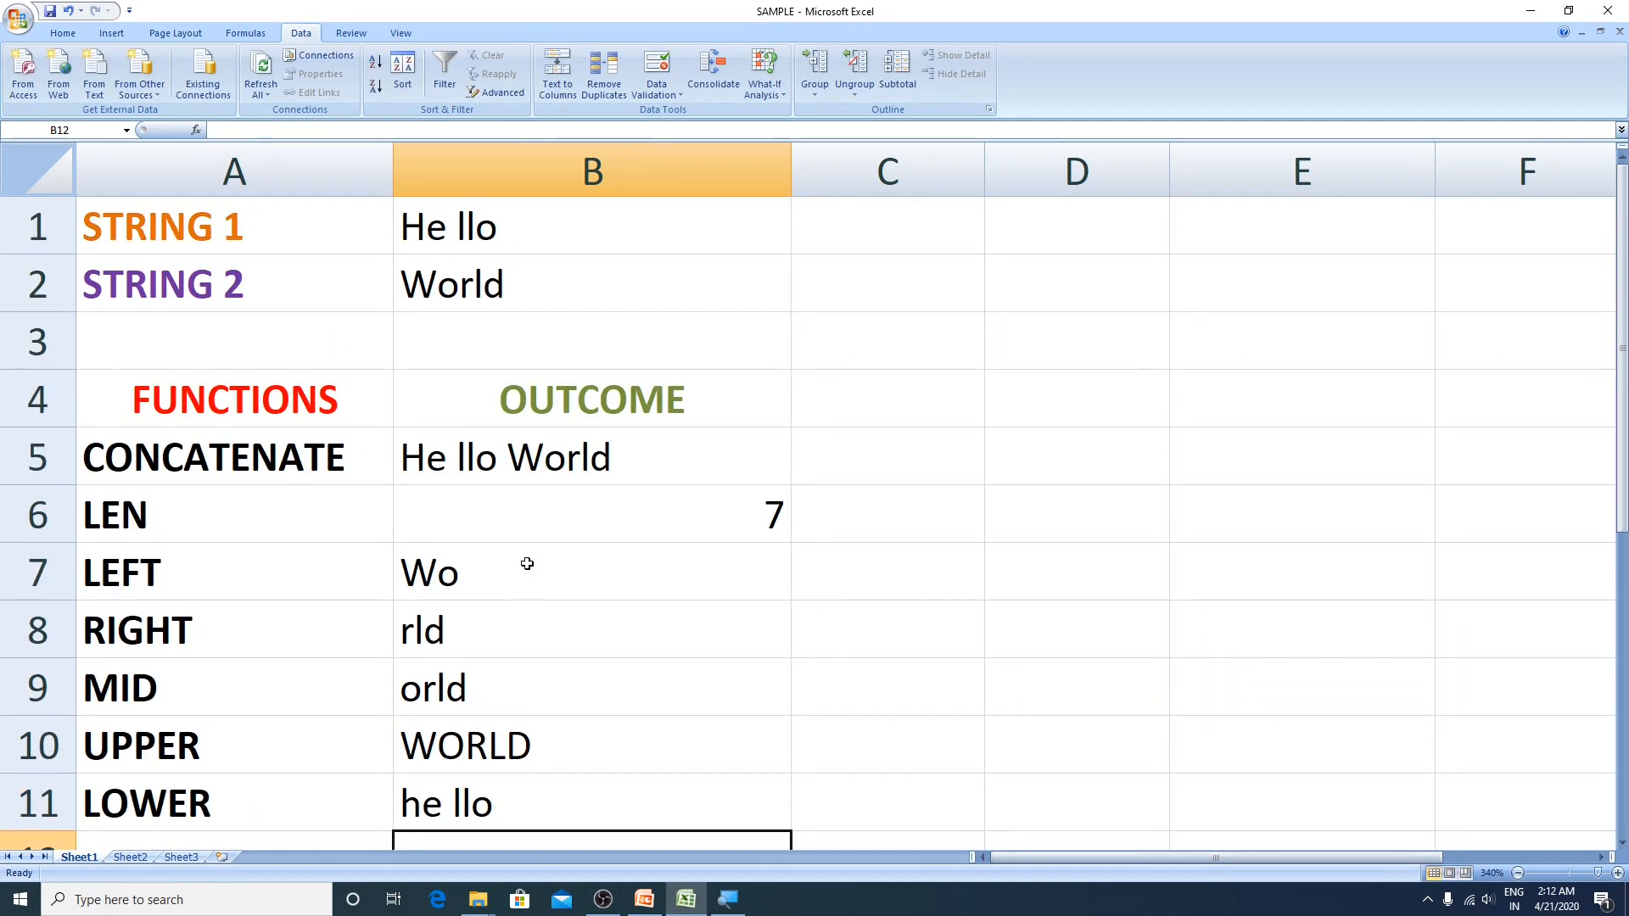
{"action": "left_click", "coordinate": [259, 444]}
{"action": "left_click_drag", "start_coordinate": [259, 445], "coordinate": [270, 800]}
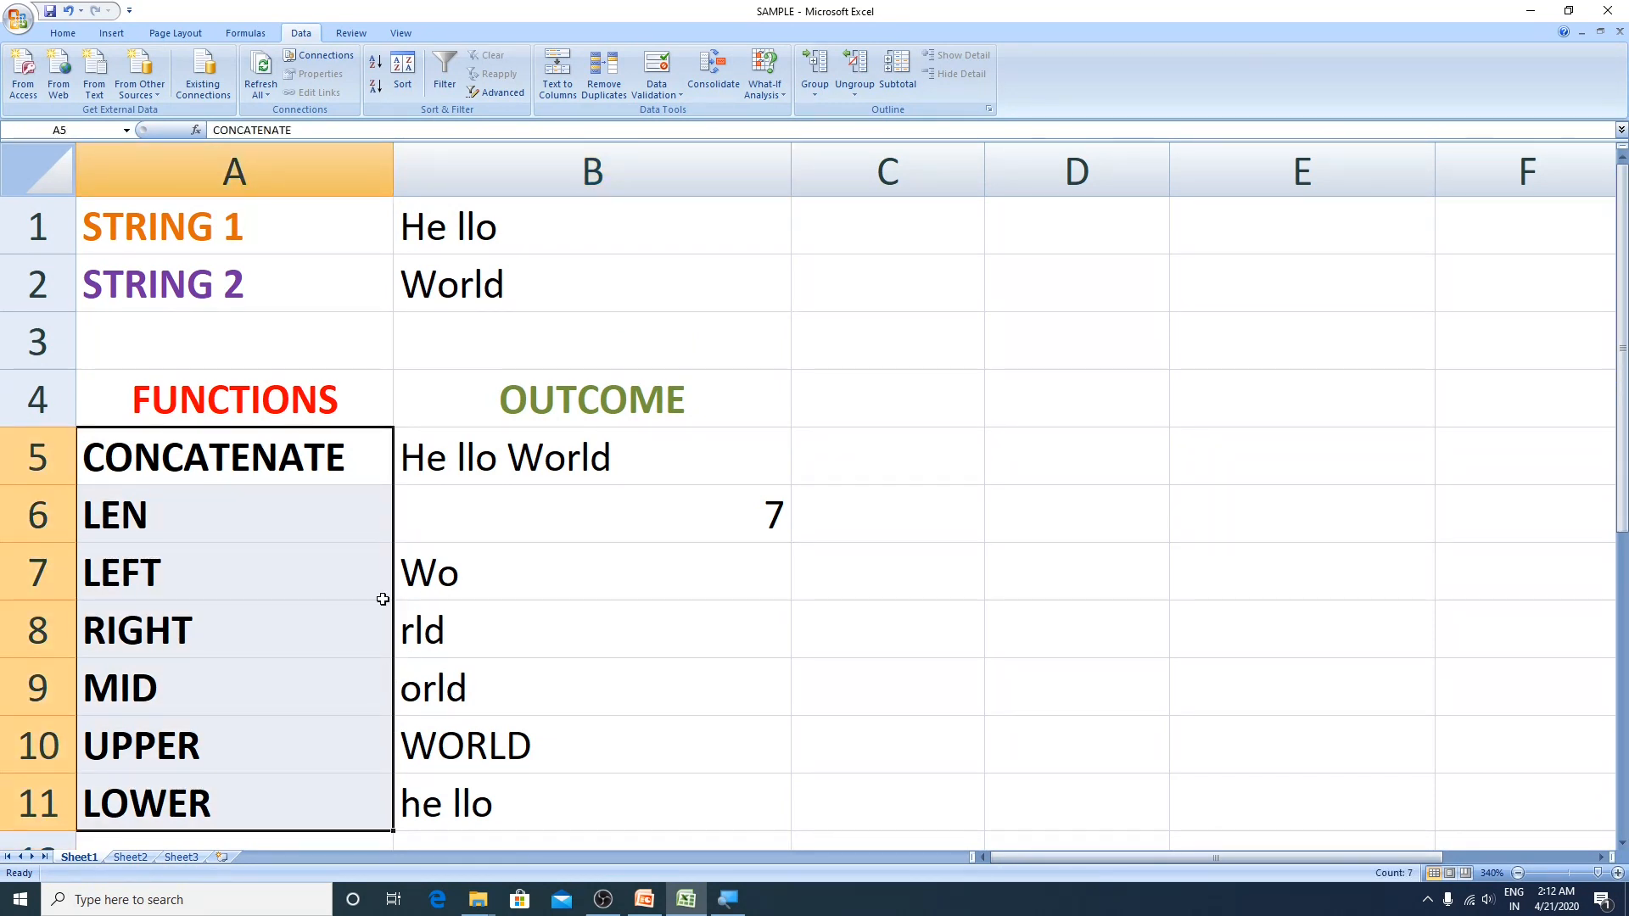